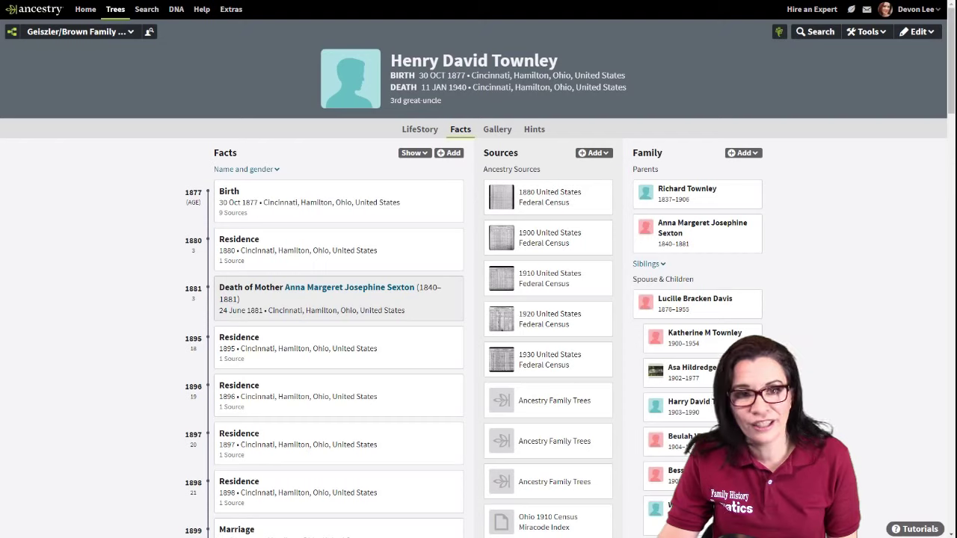
pyautogui.click(497, 129)
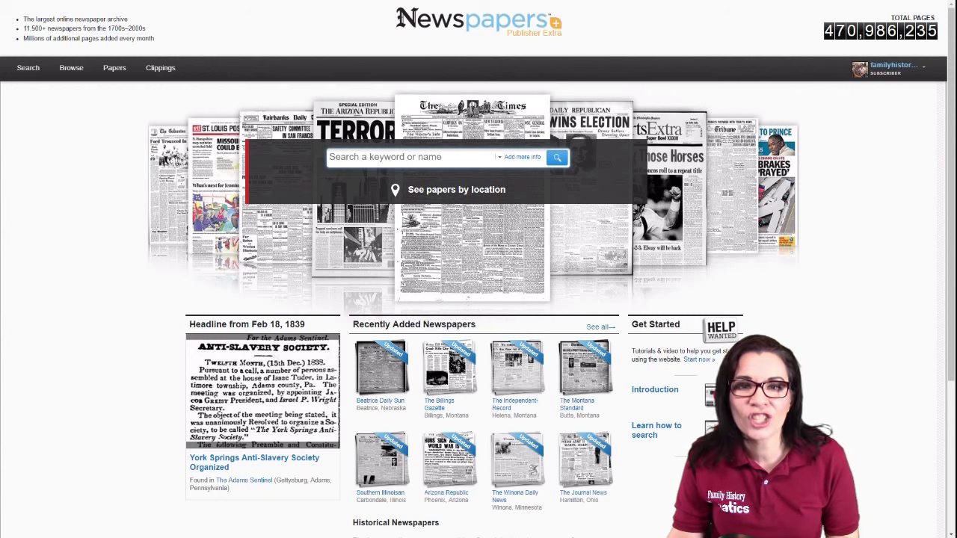
pyautogui.write('Henry David Townley')
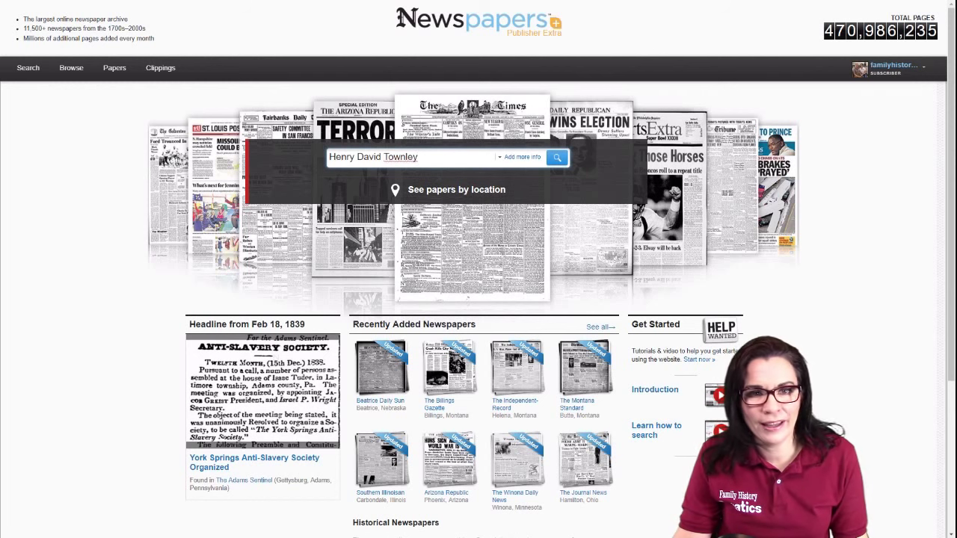
pyautogui.press('Return')
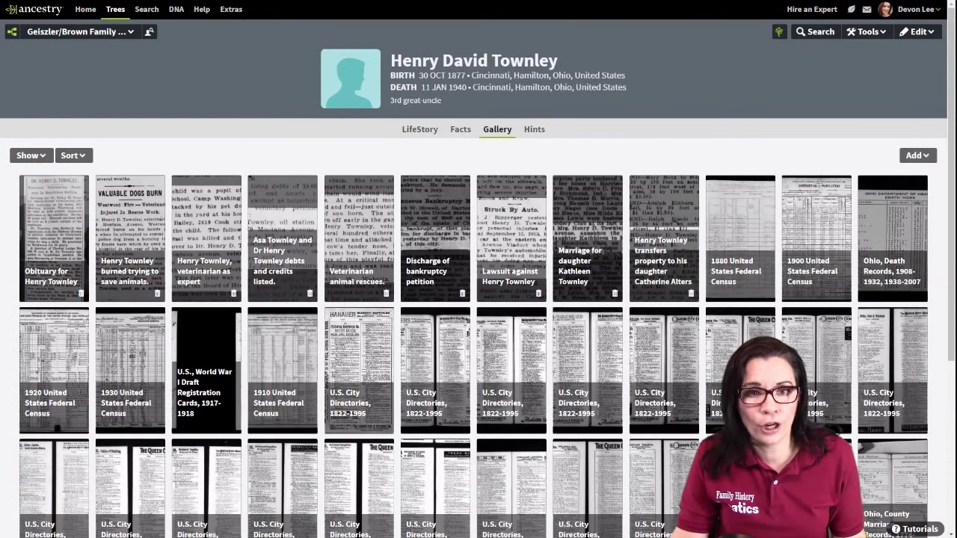
# Zoom the Ancestry gallery page to look over Henry's saved newspaper clippings.
pyautogui.hotkey('ctrl', '0')
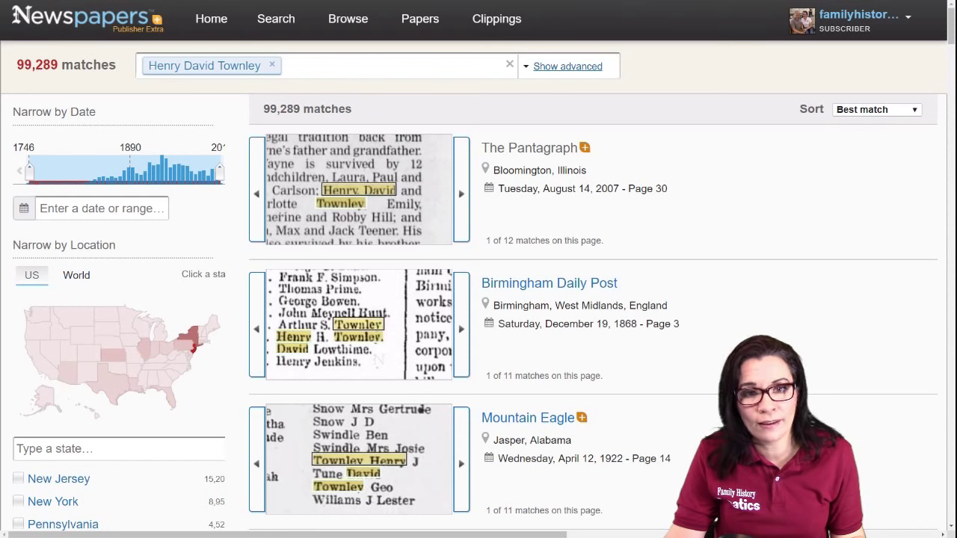
# Limit the search to Cincinnati, Ohio and 1877-1940, then remove the full-name search term.
pyautogui.click(568, 66)
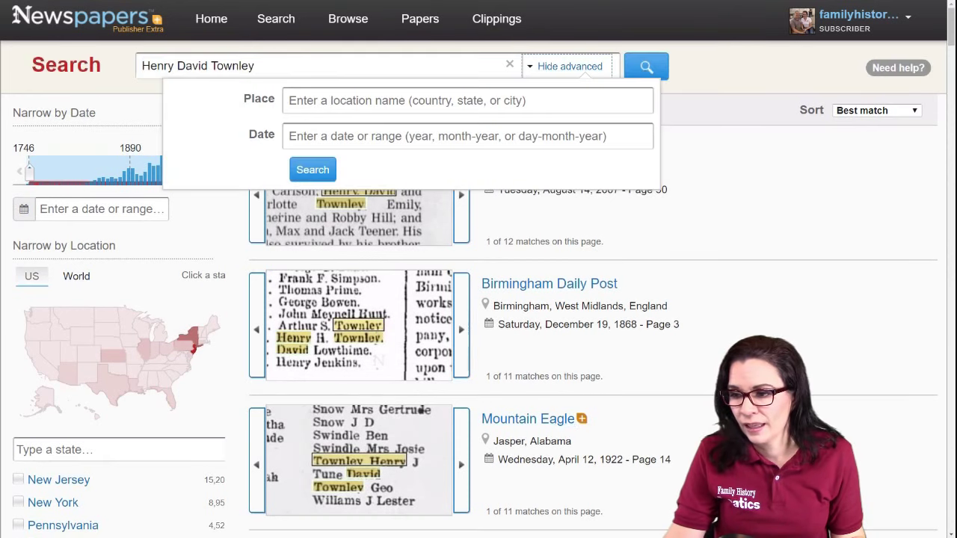
pyautogui.click(467, 100)
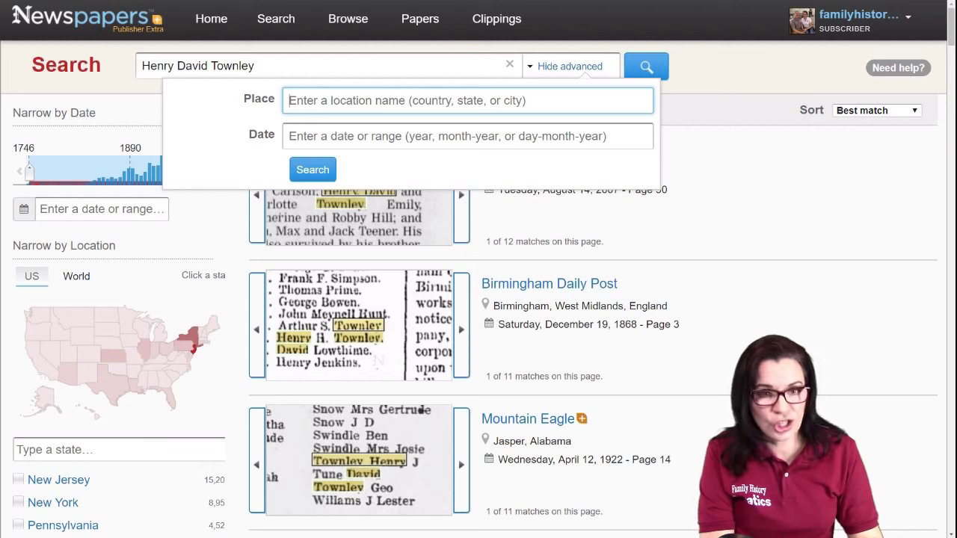
pyautogui.write('Cincinnati, Ohio')
pyautogui.press('Tab')
pyautogui.write('1877-1940')
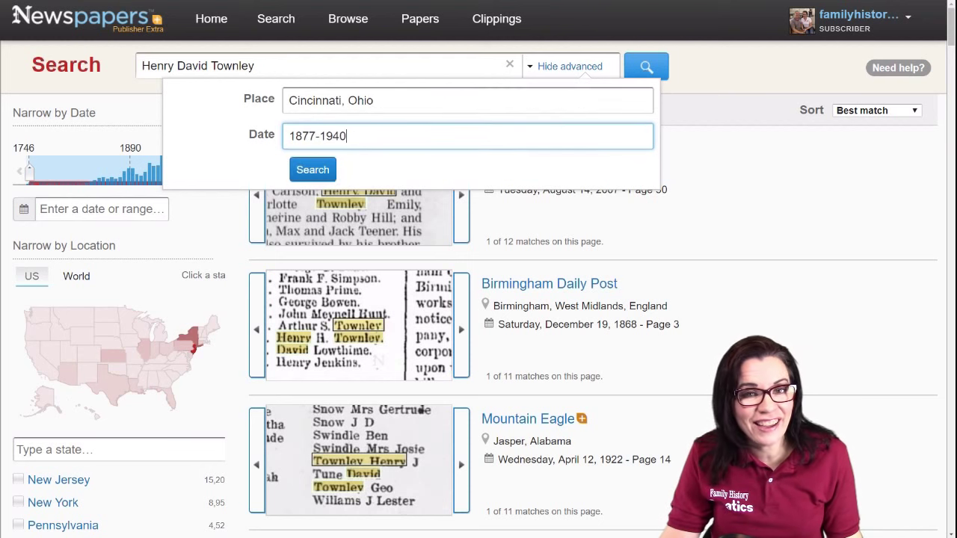
pyautogui.press('Return')
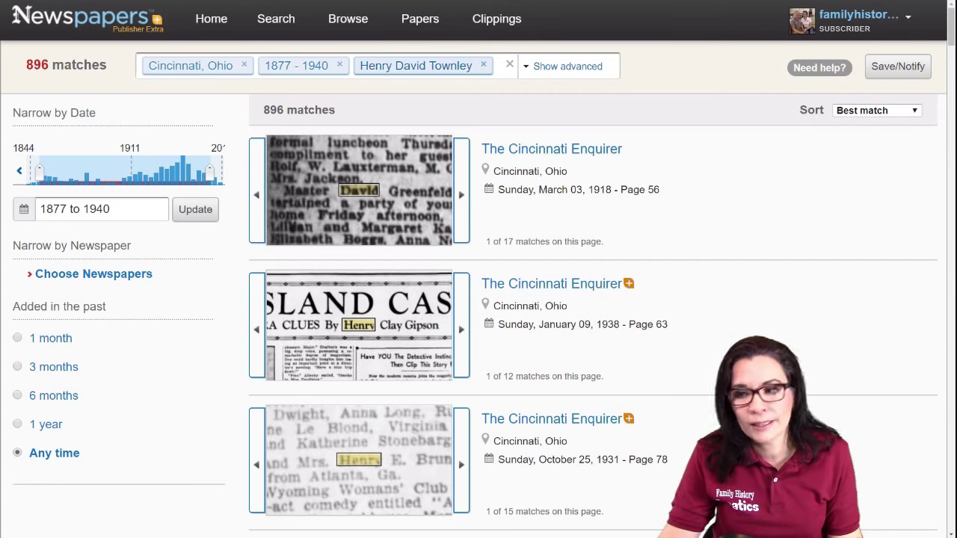
pyautogui.click(482, 65)
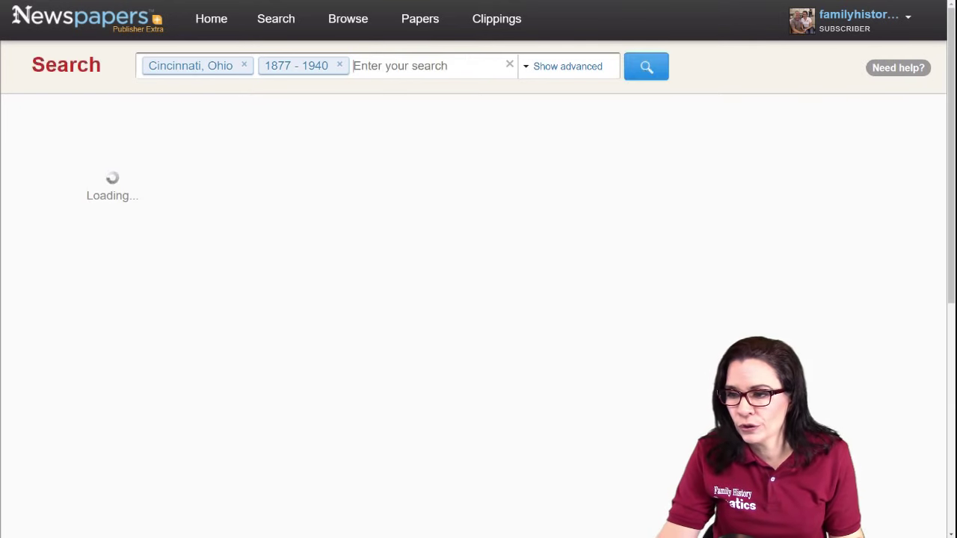
pyautogui.write('Henry Townley')
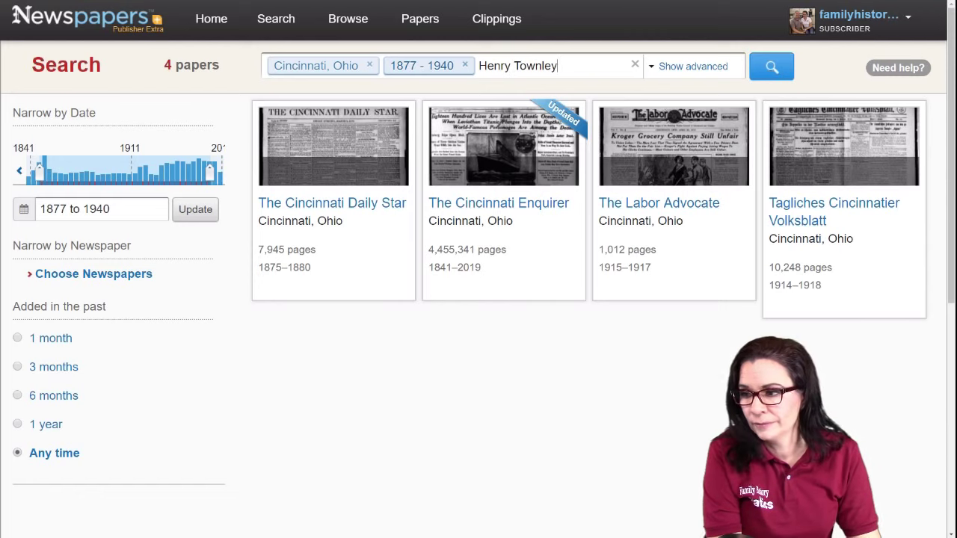
pyautogui.press('Return')
pyautogui.scroll(-3, 478, 298)
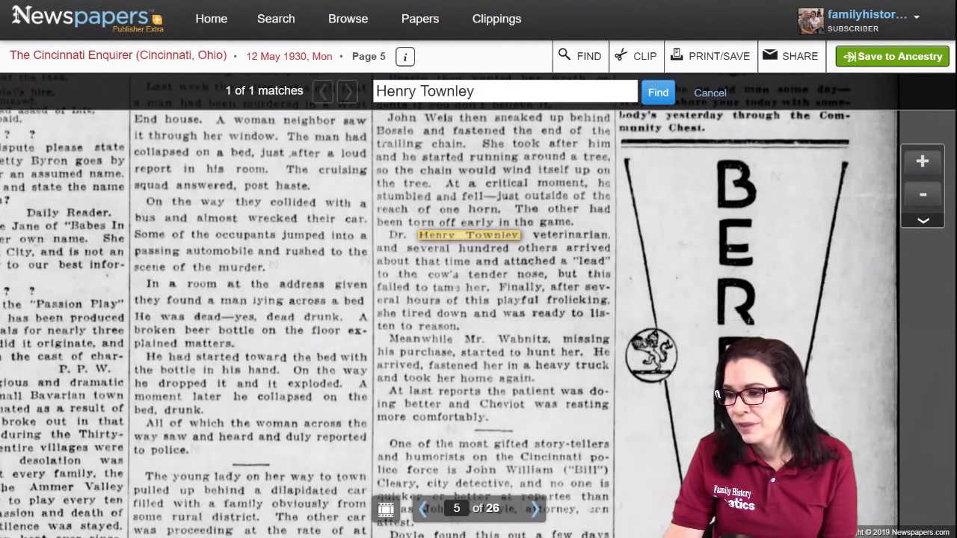
pyautogui.scroll(-3, 478, 299)
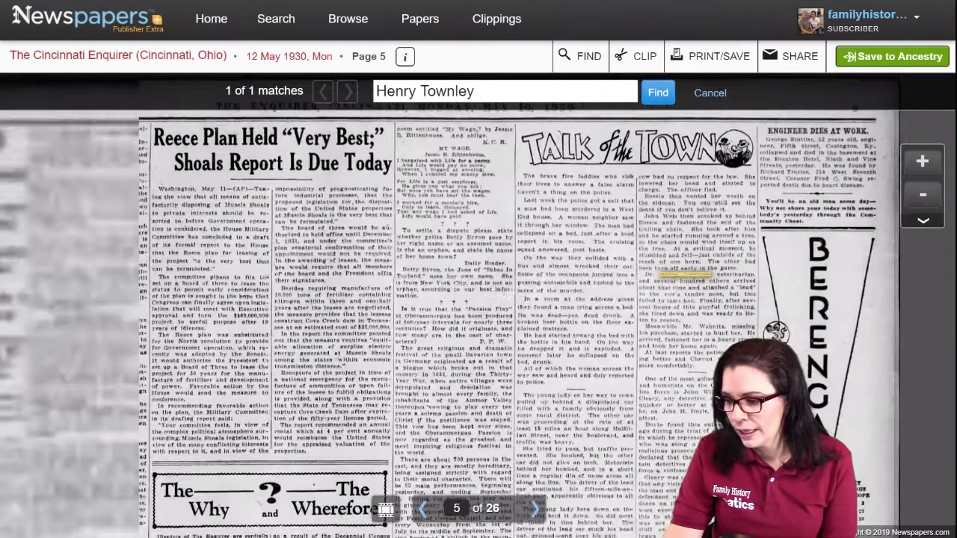
pyautogui.moveTo(503, 294)
pyautogui.mouseDown()
pyautogui.moveTo(502, 99)
pyautogui.moveTo(502, 219)
pyautogui.moveTo(502, 190)
pyautogui.mouseUp()
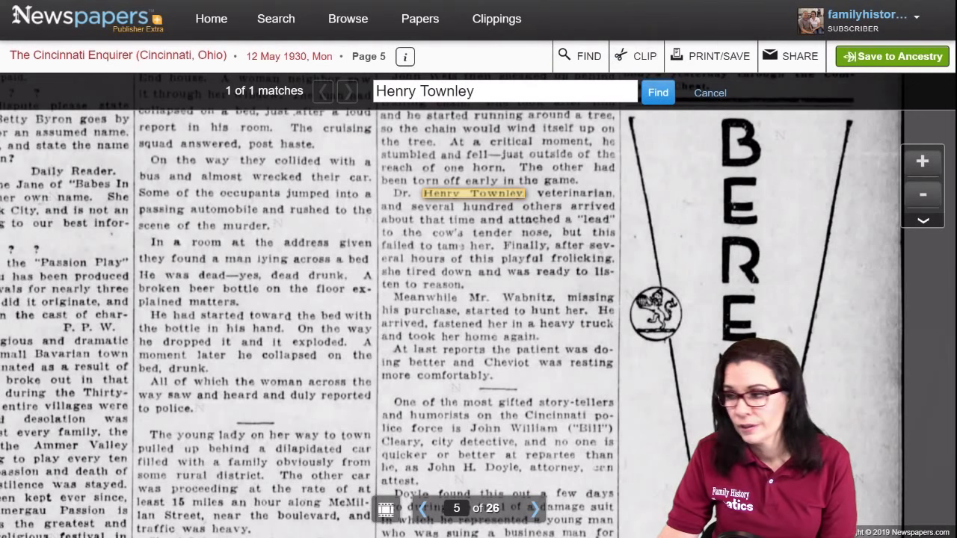
# Clip the cow article as 'Dr. Townely helps round up a cow.' with a previous-column reading note.
pyautogui.click(635, 56)
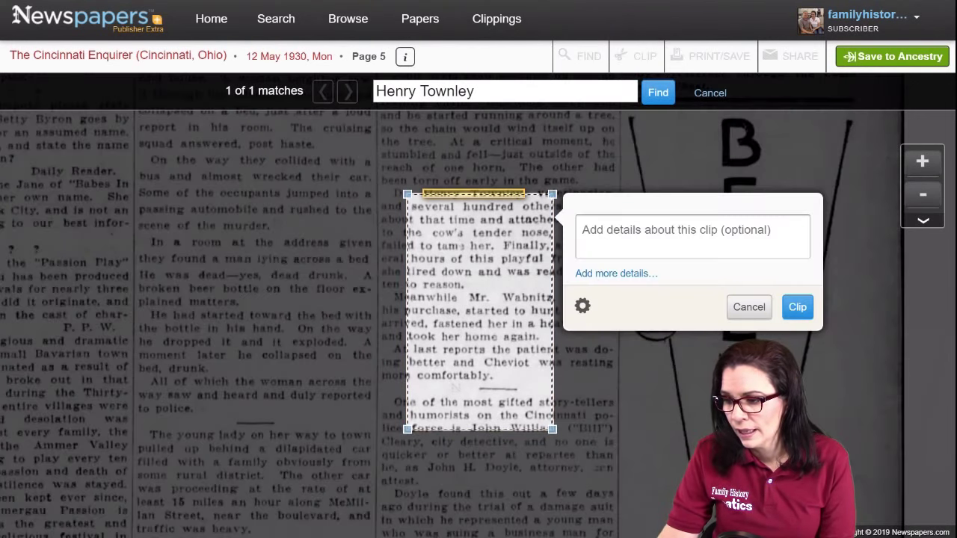
pyautogui.moveTo(455, 388); pyautogui.dragTo(427, 364)
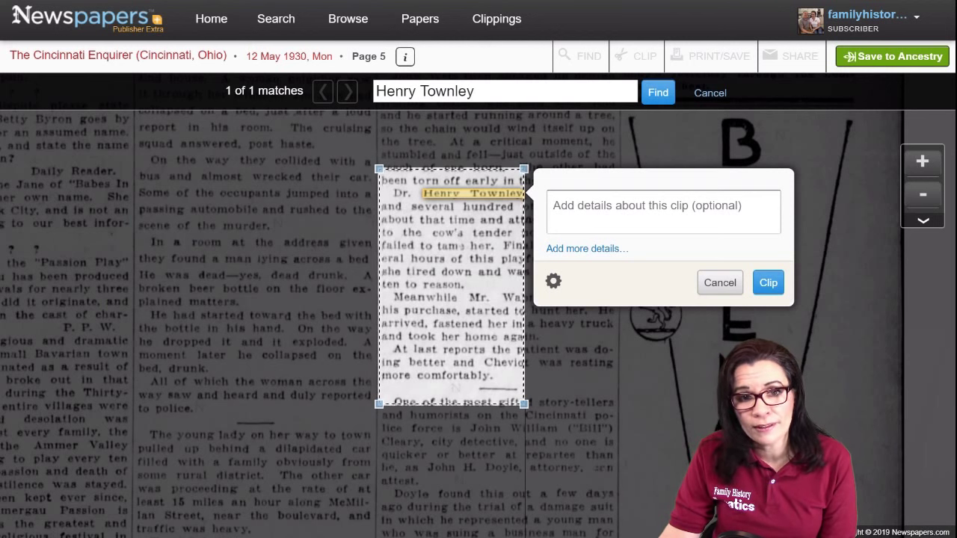
pyautogui.moveTo(524, 403); pyautogui.dragTo(646, 371)
pyautogui.moveTo(641, 334); pyautogui.dragTo(628, 296)
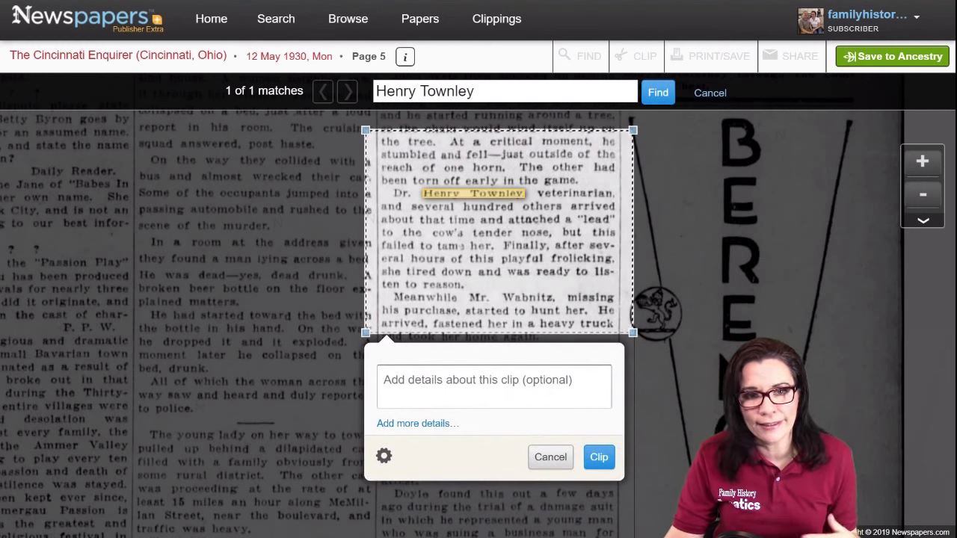
pyautogui.click(384, 379)
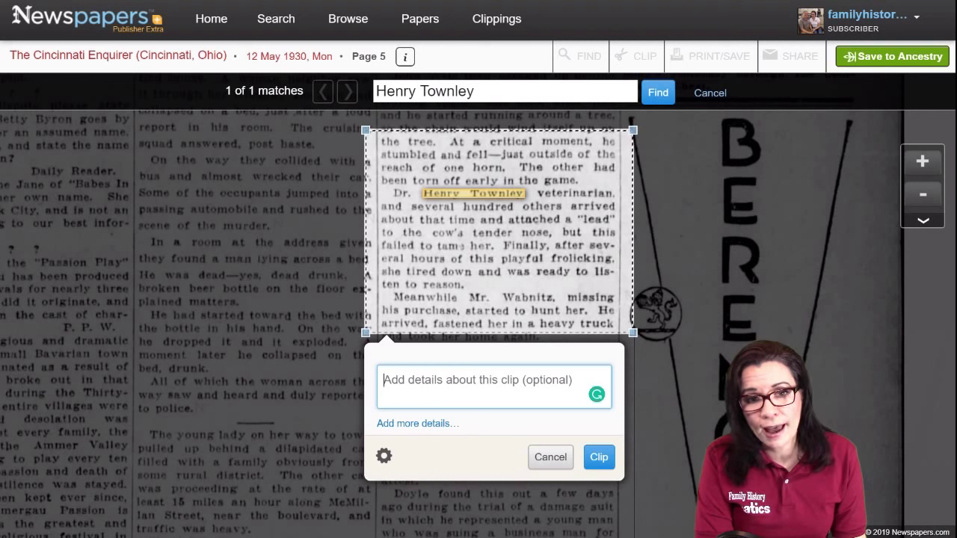
pyautogui.write('Dr. Townely helps round up a cow.')
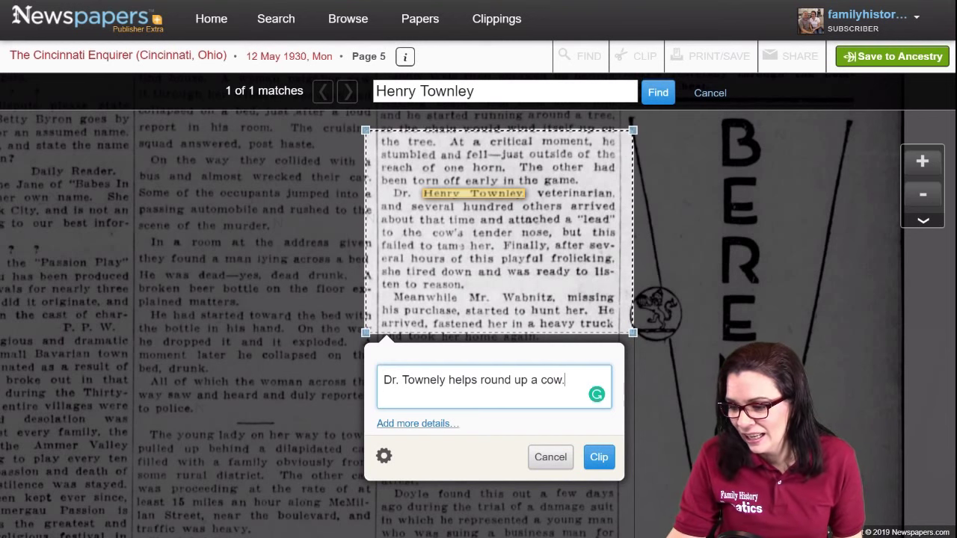
pyautogui.write('Be sure to read the beginning of the article that begins on the bottom of the previous column.')
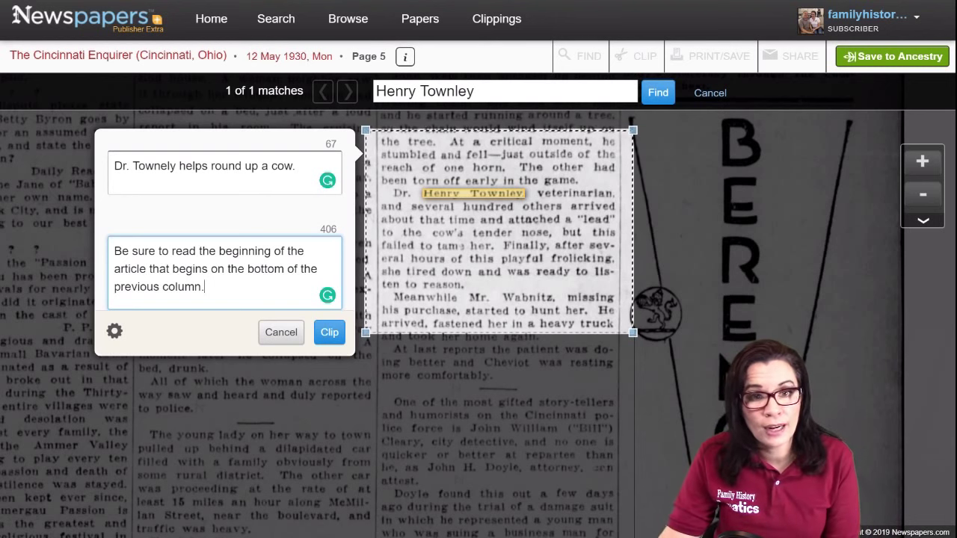
pyautogui.click(328, 332)
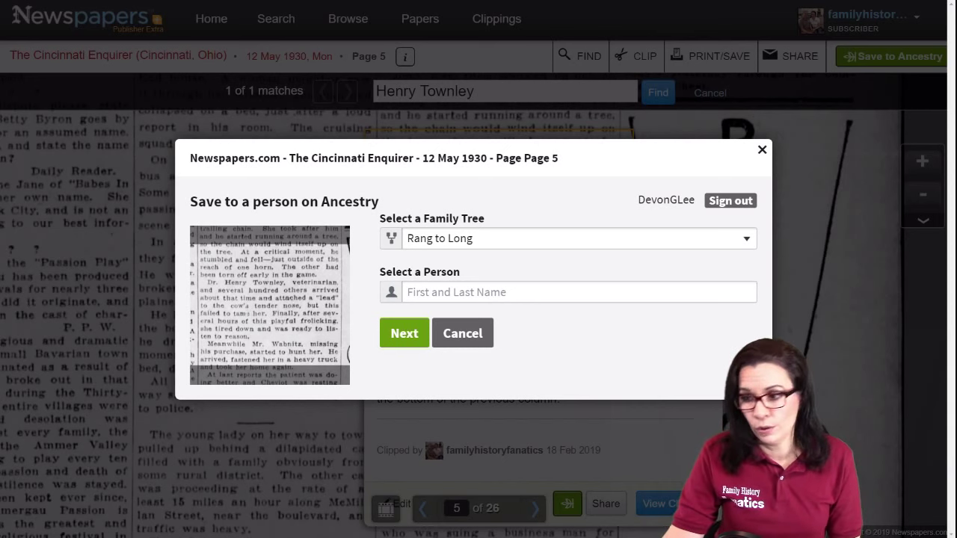
# Open the family tree list in the Save to Ancestry form.
pyautogui.click(578, 238)
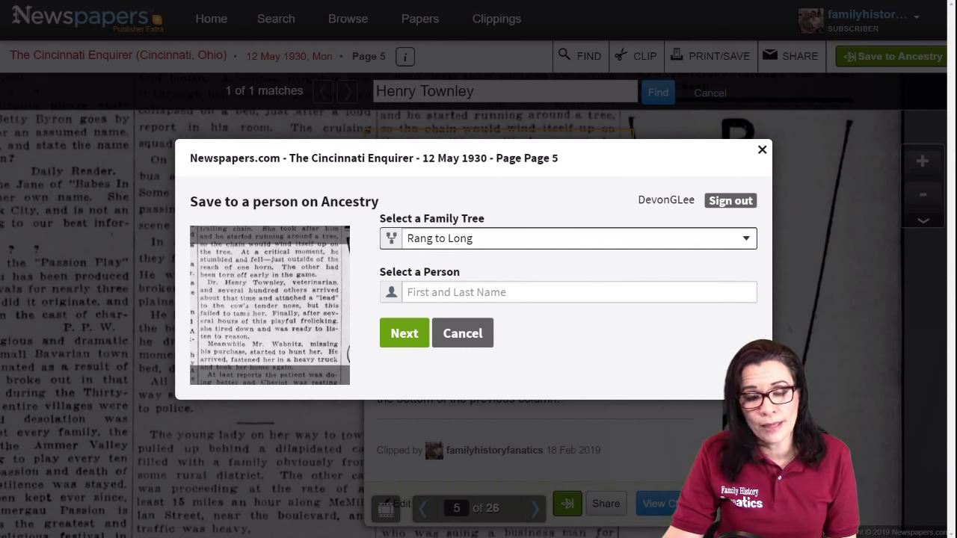
pyautogui.press('Up')
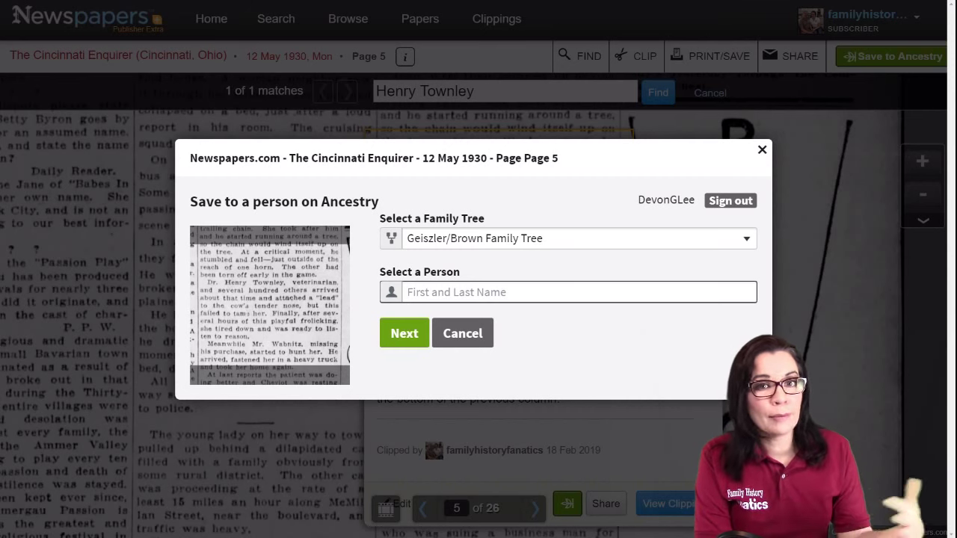
pyautogui.write('He')
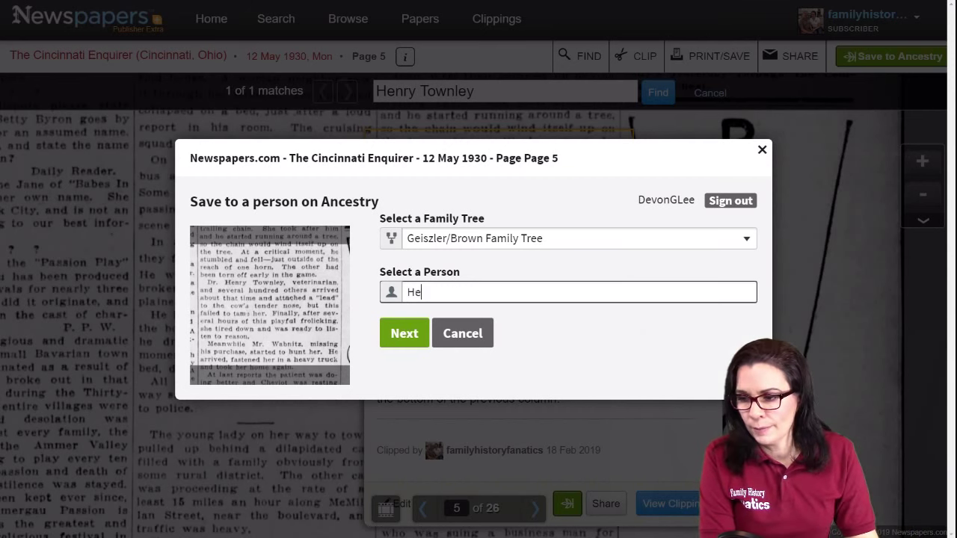
pyautogui.write('nry David')
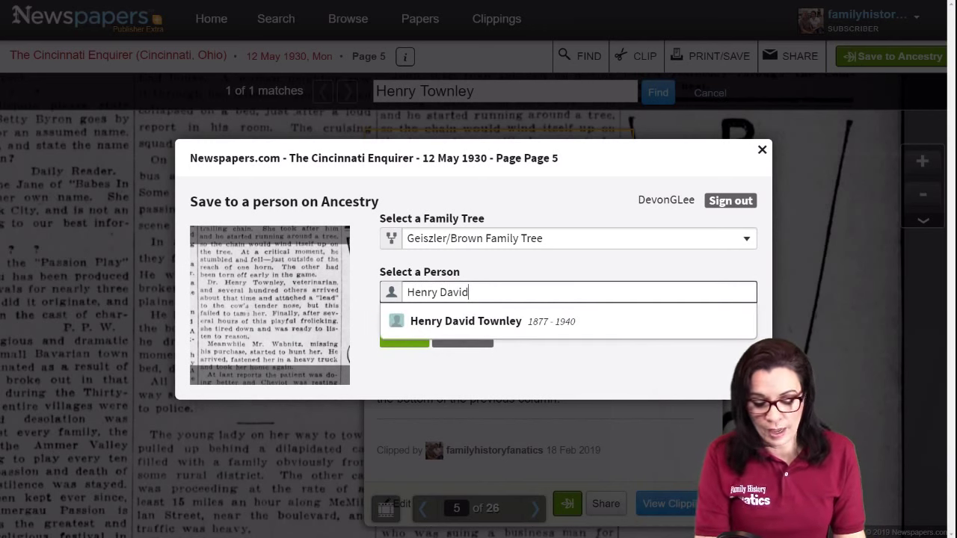
pyautogui.press('BackSpace')
pyautogui.press('BackSpace')
pyautogui.press('BackSpace')
pyautogui.press('BackSpace')
pyautogui.press('BackSpace')
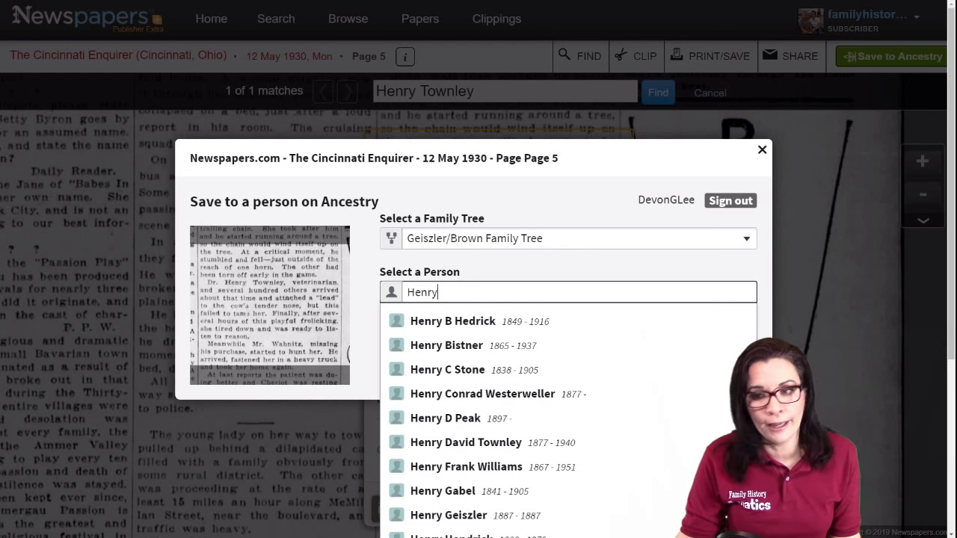
pyautogui.press('Down')
pyautogui.press('Down')
pyautogui.press('Down')
pyautogui.press('Down')
pyautogui.press('Down')
pyautogui.press('Down')
pyautogui.press('Down')
pyautogui.press('Down')
pyautogui.press('Down')
pyautogui.press('Down')
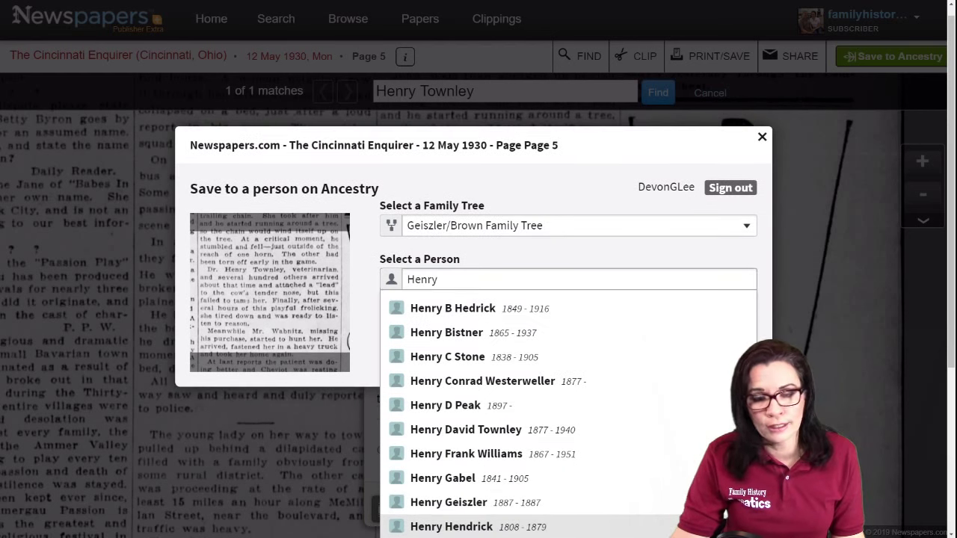
pyautogui.press('Up')
pyautogui.press('Up')
pyautogui.press('Up')
pyautogui.press('Up')
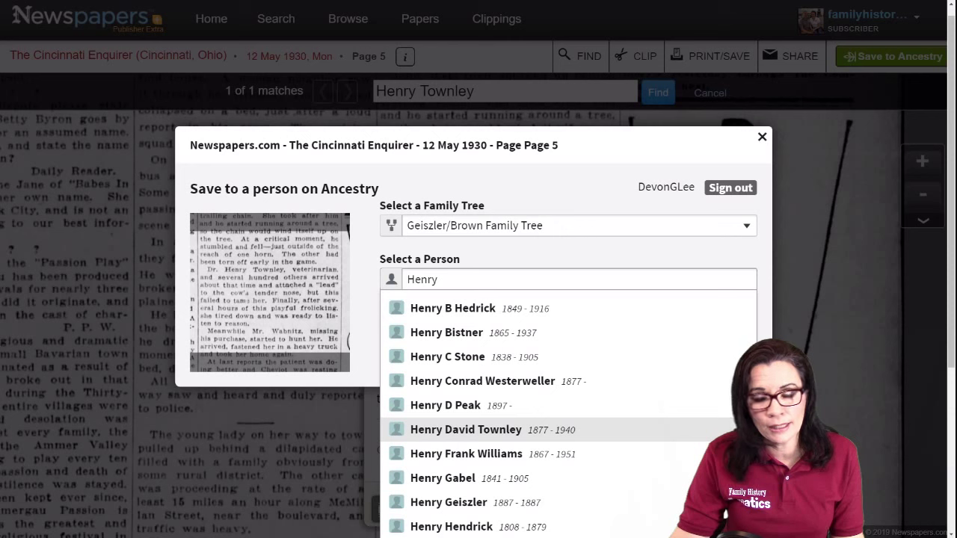
pyautogui.click(437, 279)
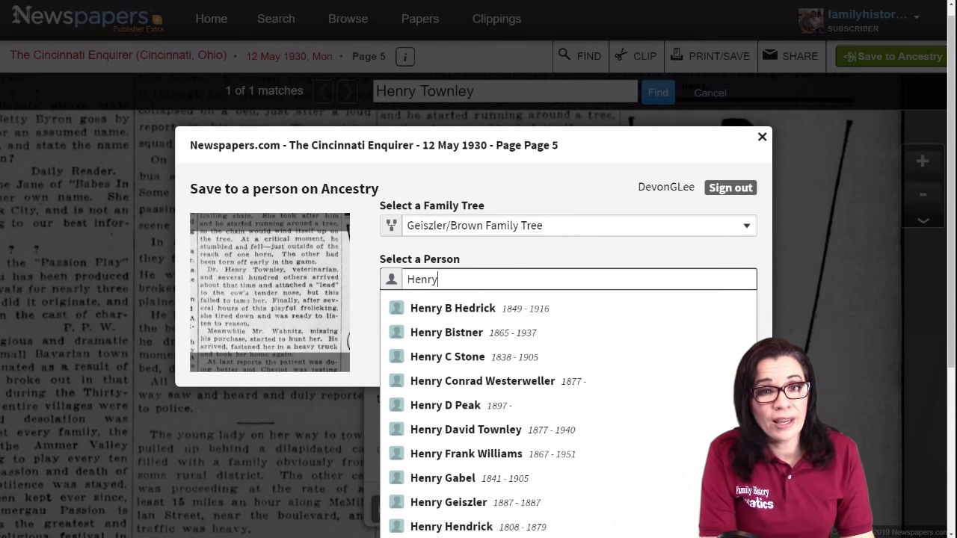
pyautogui.write('Dav')
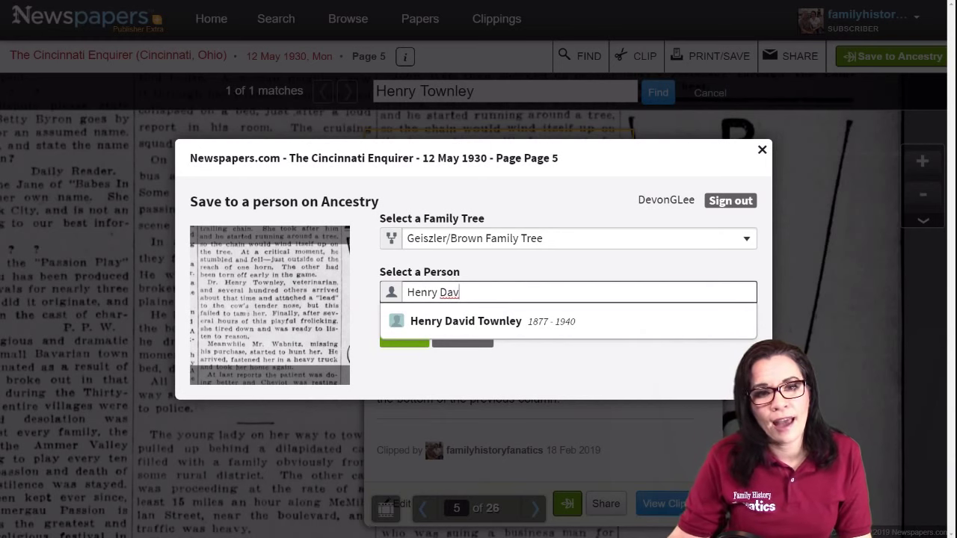
pyautogui.click(465, 320)
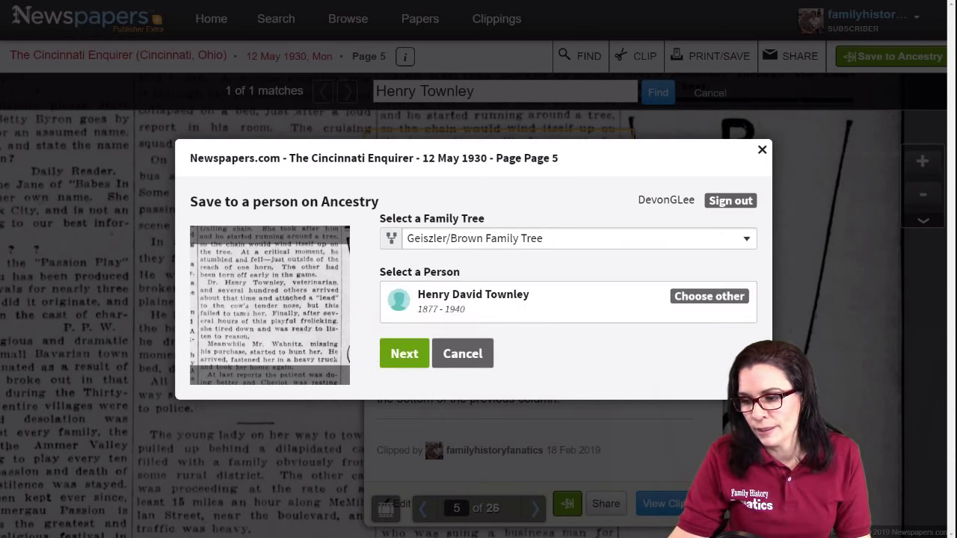
pyautogui.click(403, 353)
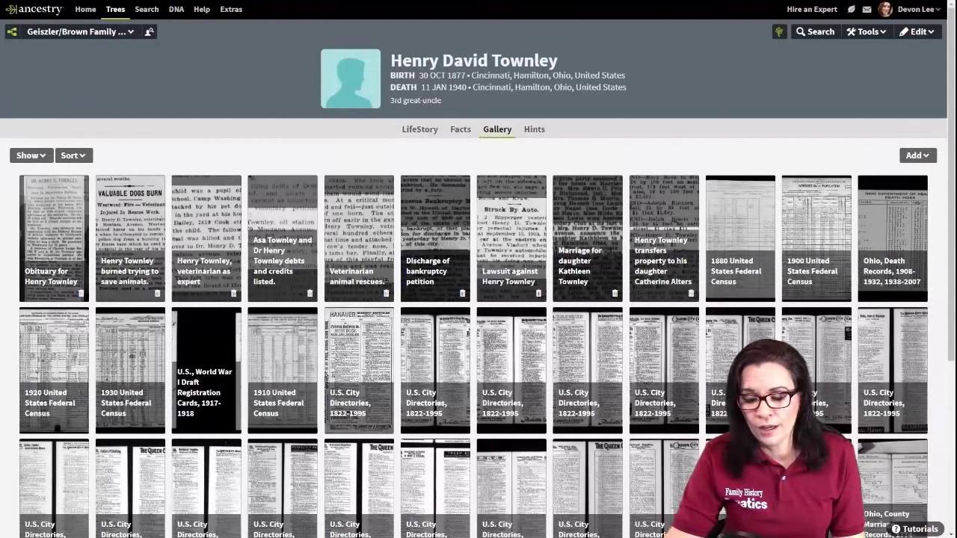
# Sort the gallery by Date Added (Newest) and open the 12 May 1930 cow clipping.
pyautogui.hotkey('ctrl', '0')
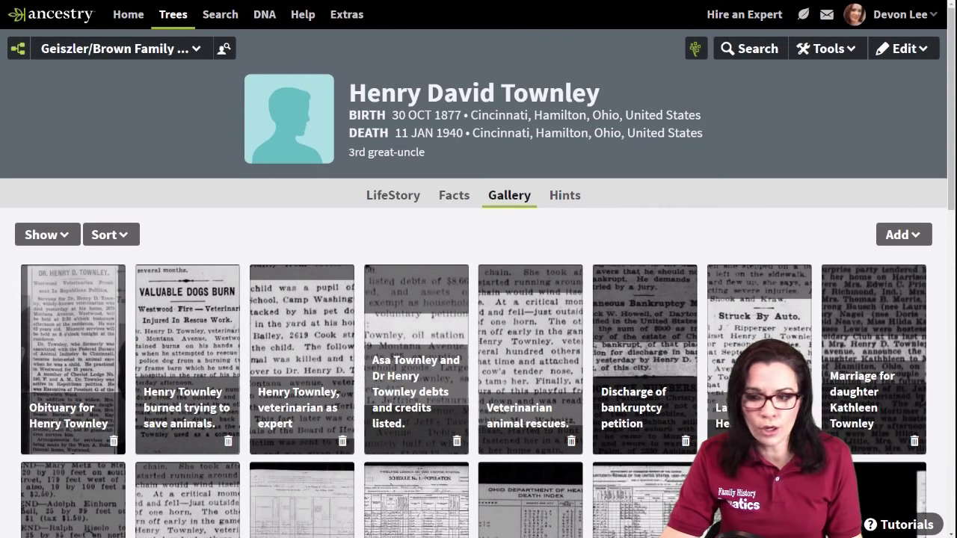
pyautogui.click(110, 234)
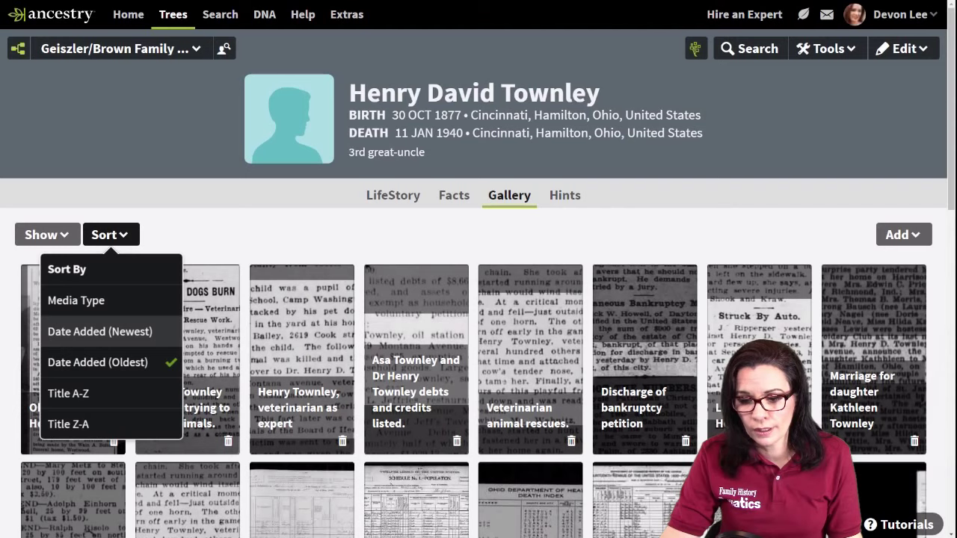
pyautogui.click(100, 331)
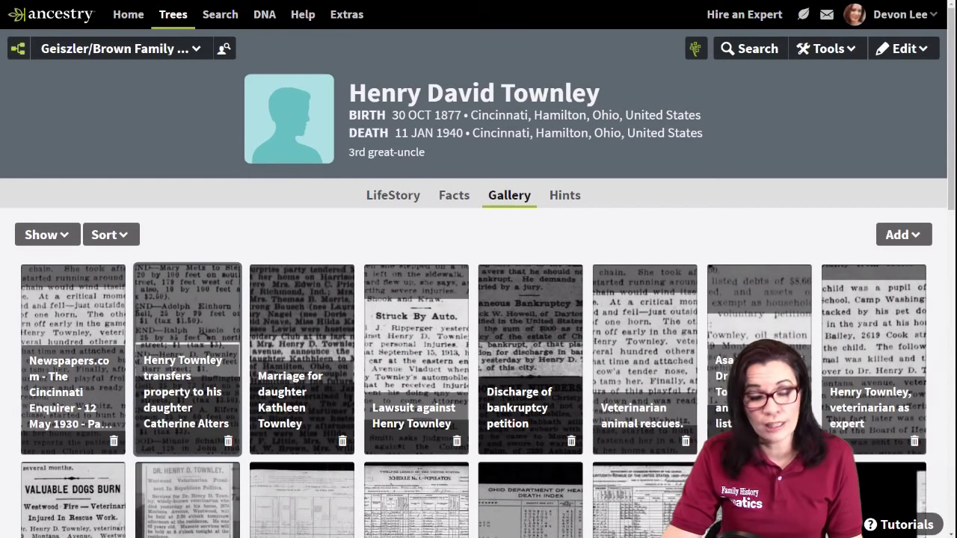
pyautogui.click(73, 336)
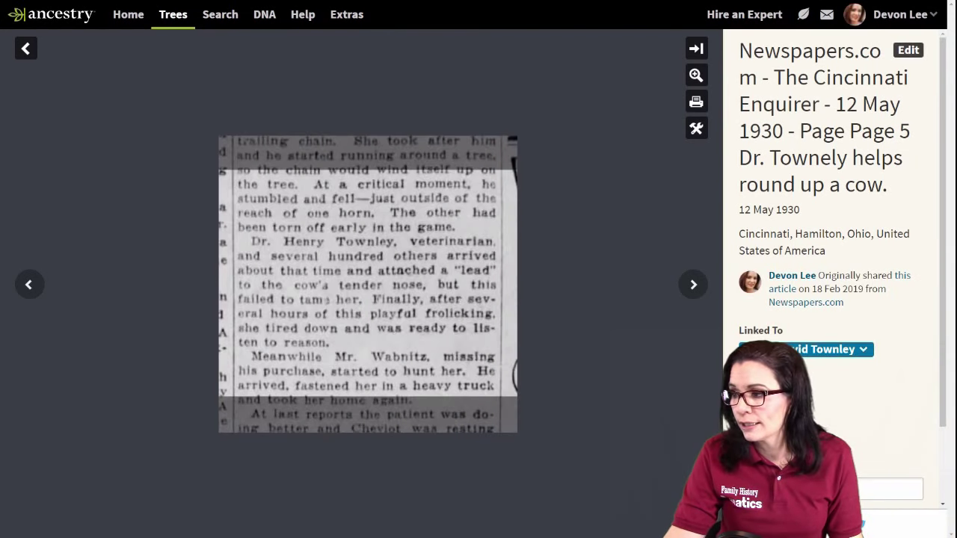
# Retitle the clipping 'Dr. Townley helps round up a cow.' without the Newspapers.com prefix, then go back.
pyautogui.click(907, 50)
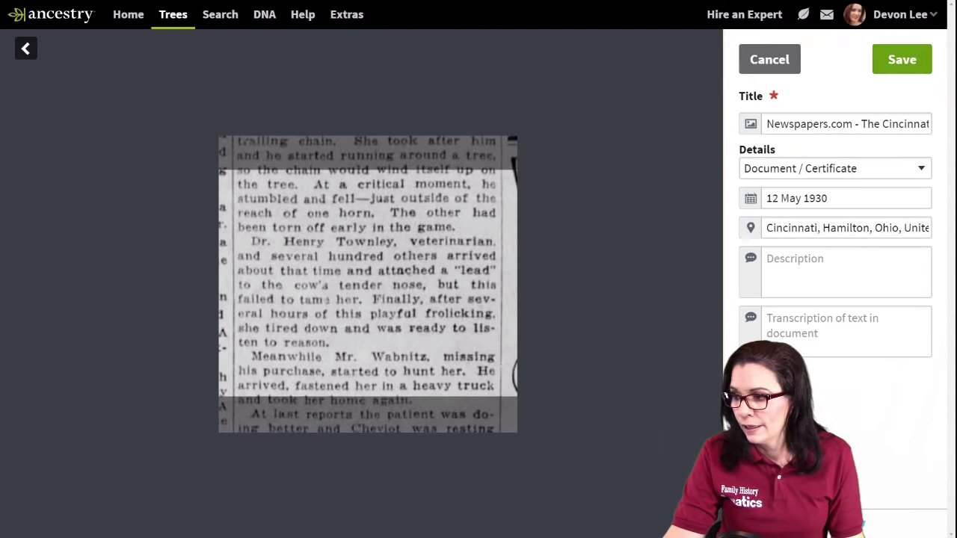
pyautogui.moveTo(766, 123)
pyautogui.mouseDown()
pyautogui.moveTo(928, 124)
pyautogui.moveTo(764, 124)
pyautogui.mouseUp()
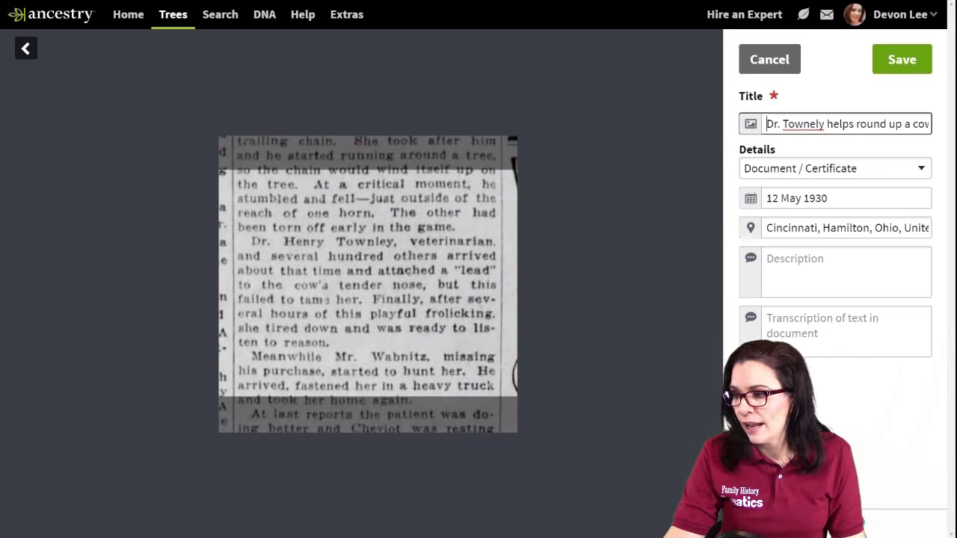
pyautogui.press('Delete')
pyautogui.press('Right')
pyautogui.write('e')
pyautogui.press('BackSpace')
pyautogui.write('e')
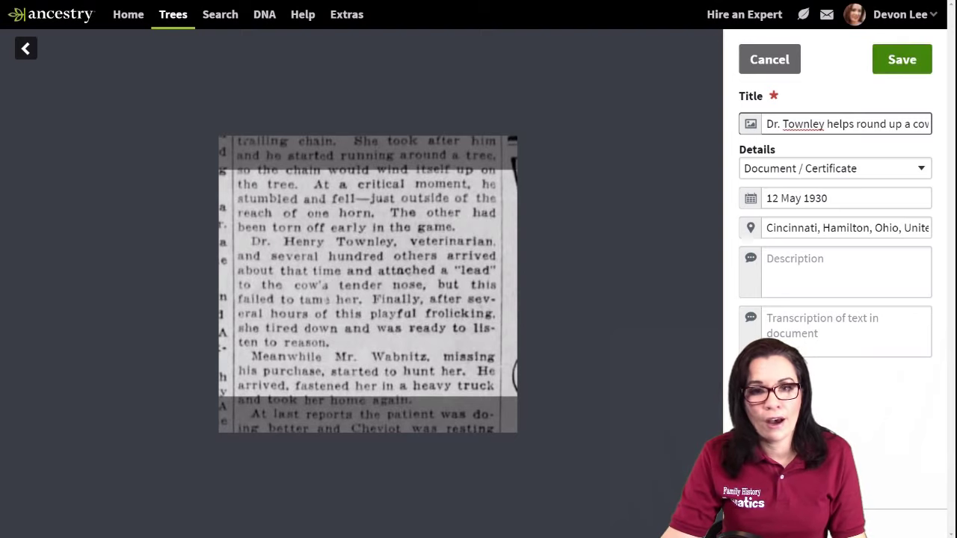
pyautogui.press('Return')
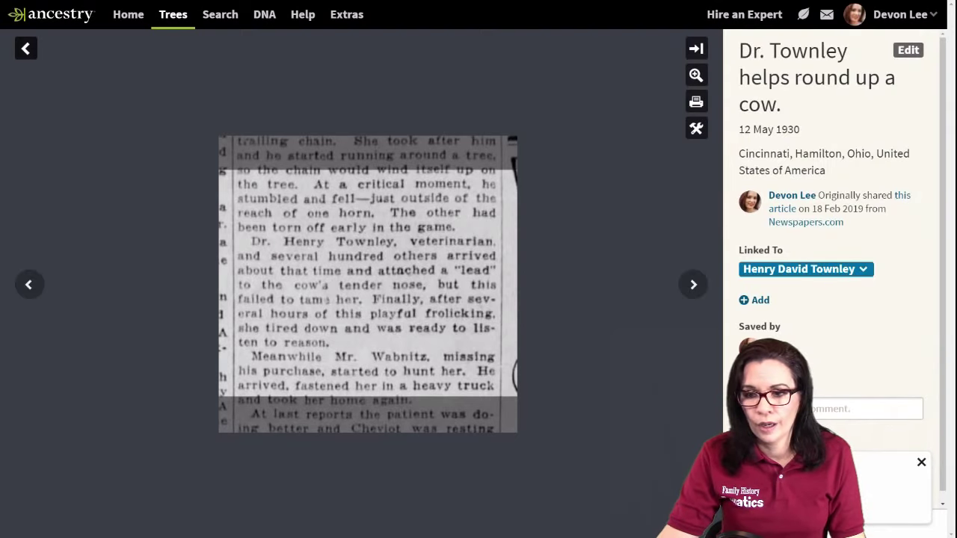
pyautogui.hotkey('alt', 'Left')
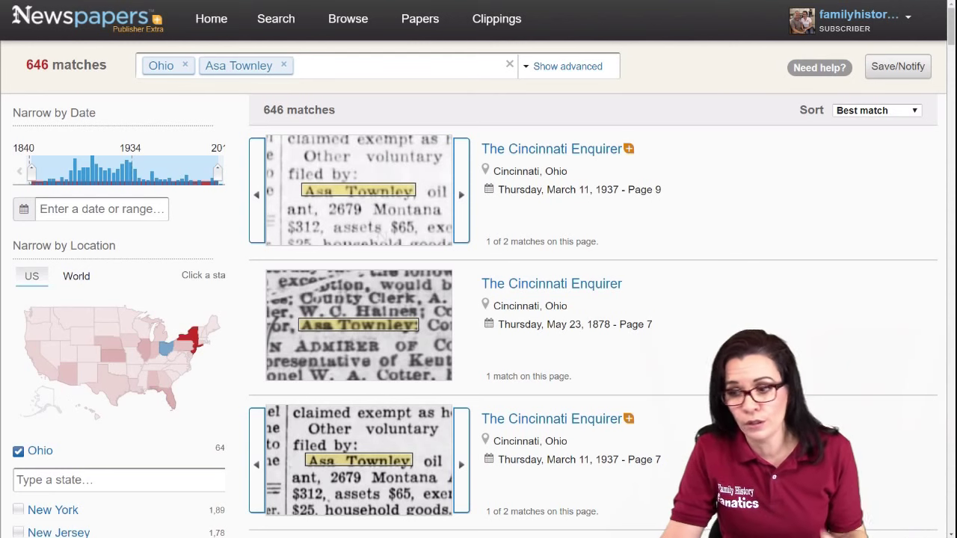
pyautogui.scroll(-1, 592, 344)
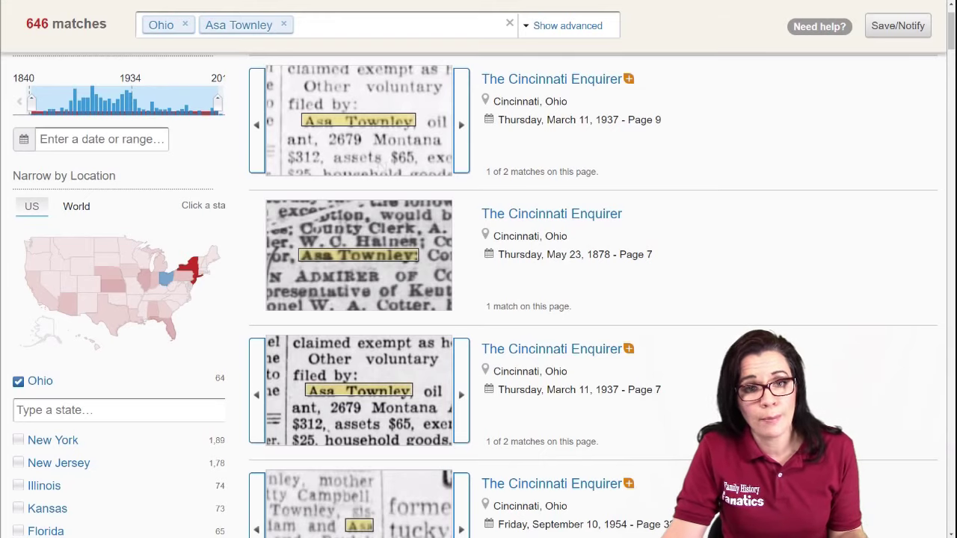
pyautogui.scroll(-10, 593, 344)
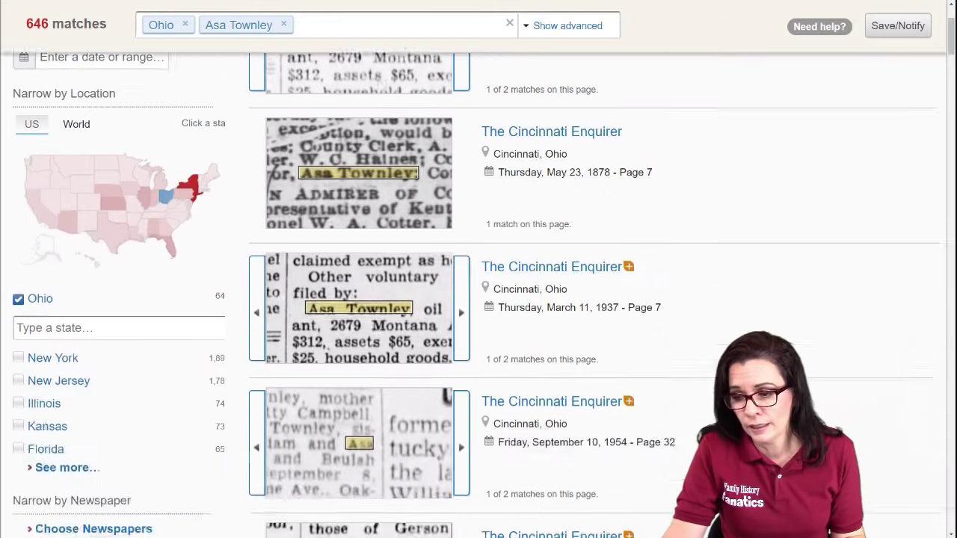
pyautogui.scroll(-16, 592, 344)
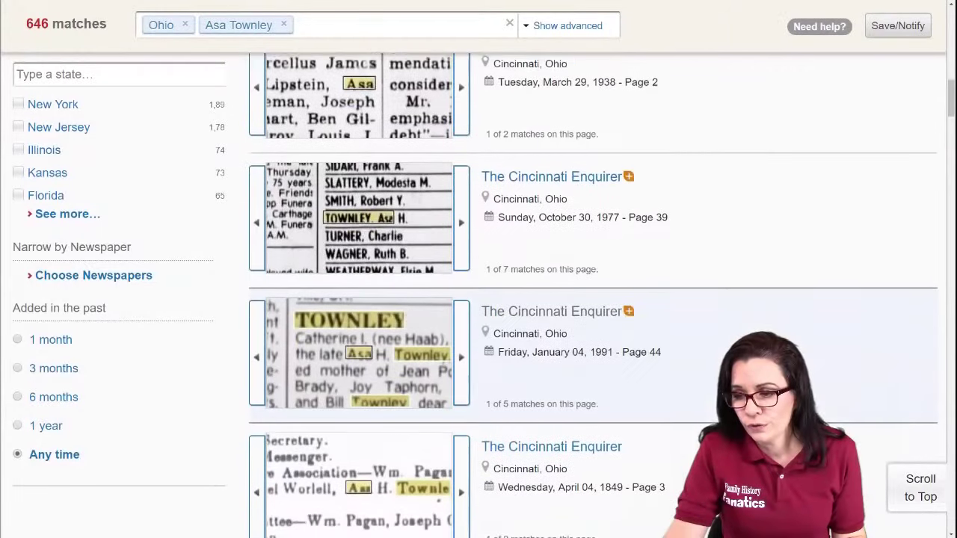
pyautogui.scroll(-6, 593, 343)
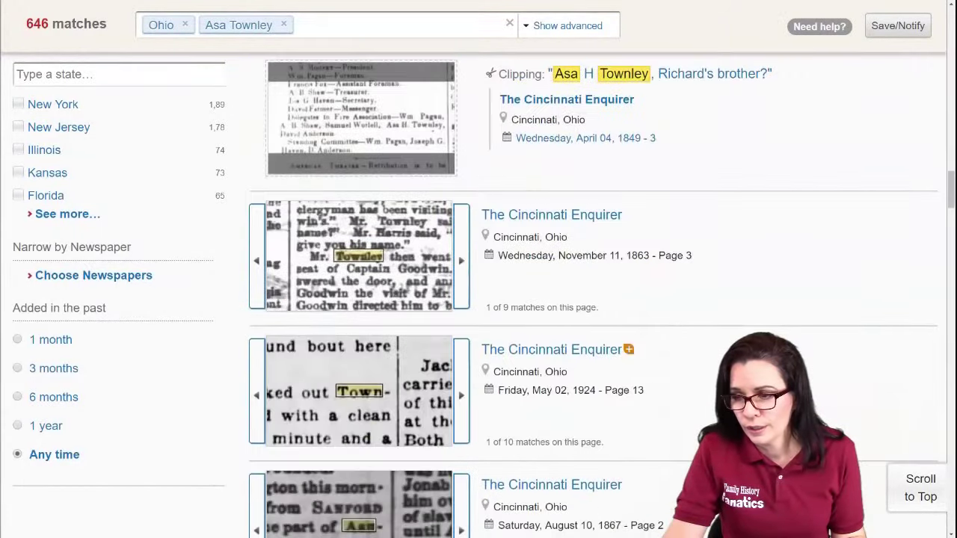
pyautogui.scroll(4, 592, 344)
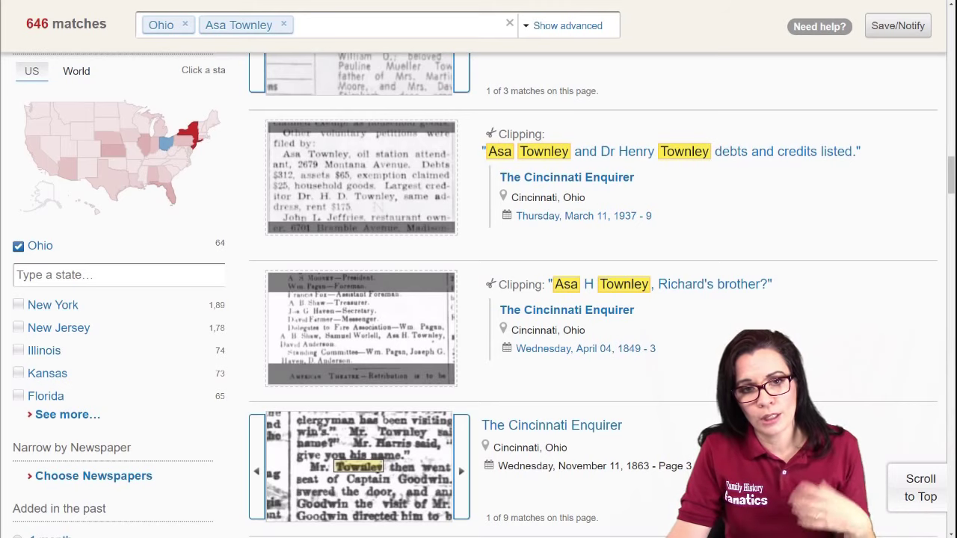
pyautogui.scroll(20, 478, 295)
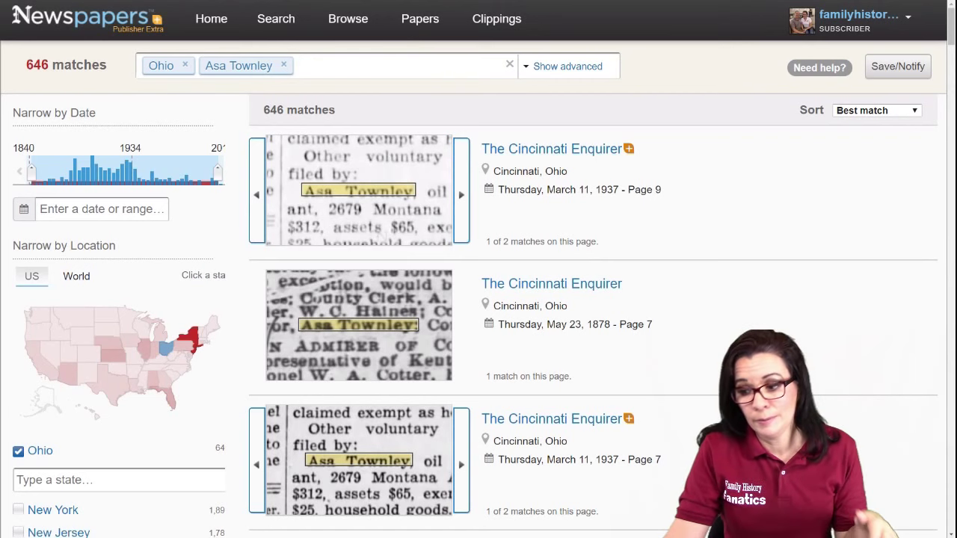
pyautogui.scroll(-2, 593, 295)
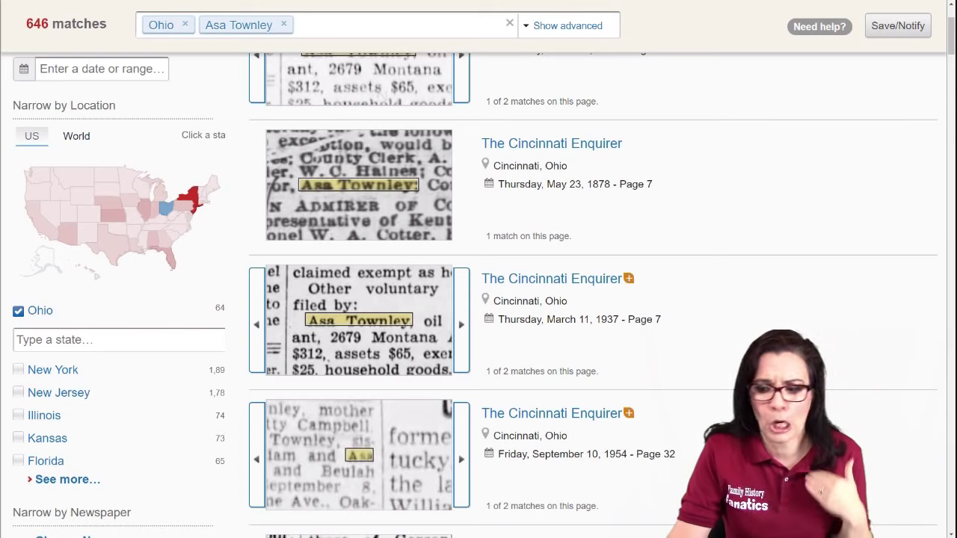
pyautogui.scroll(-6, 593, 295)
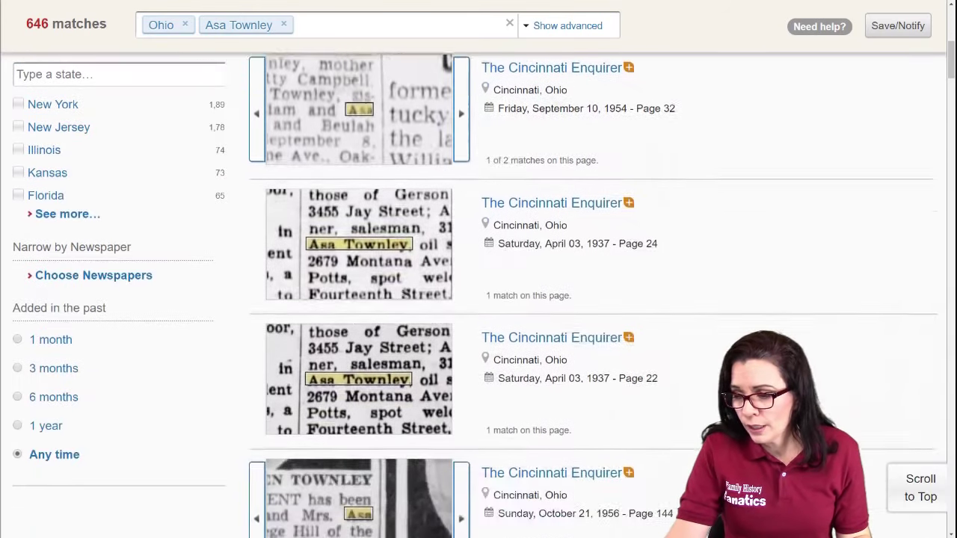
pyautogui.scroll(-2, 592, 295)
pyautogui.scroll(7, 593, 295)
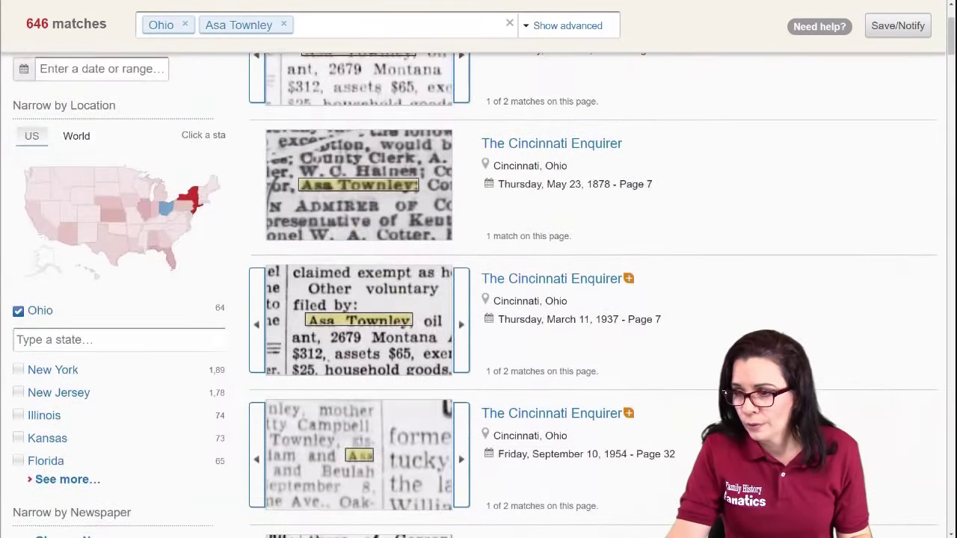
pyautogui.scroll(-13, 593, 295)
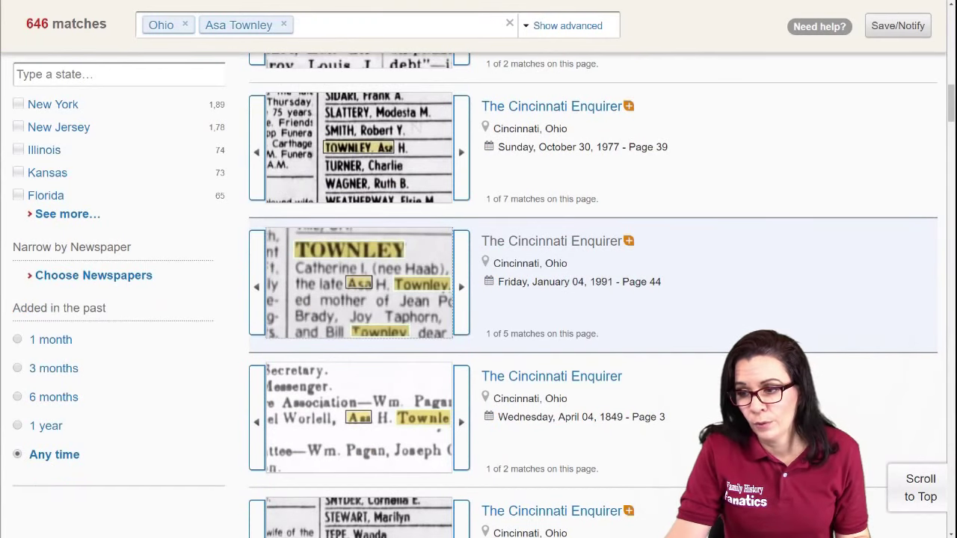
# Open page 44 of the 4 Jan 1991 Cincinnati Enquirer and zoom in on it.
pyautogui.click(358, 284)
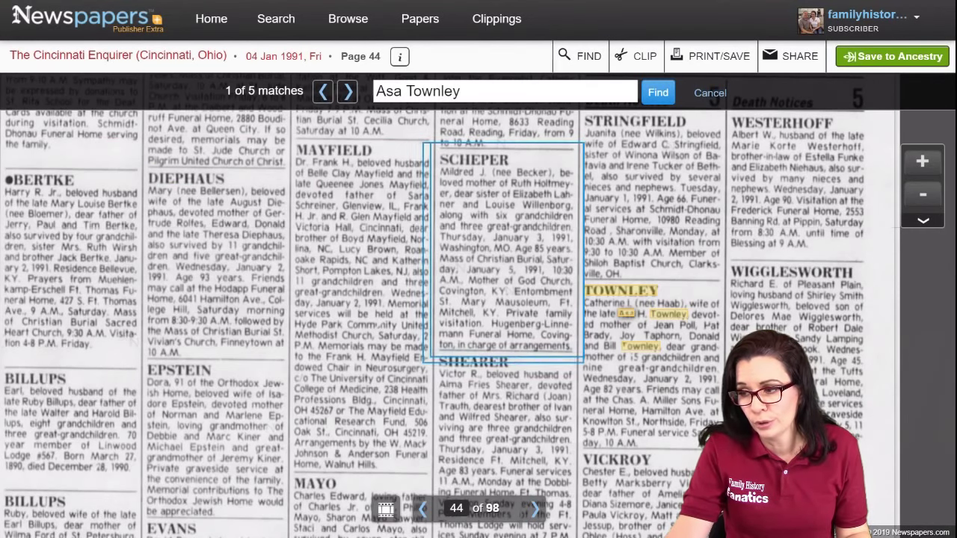
pyautogui.scroll(-2, 434, 313)
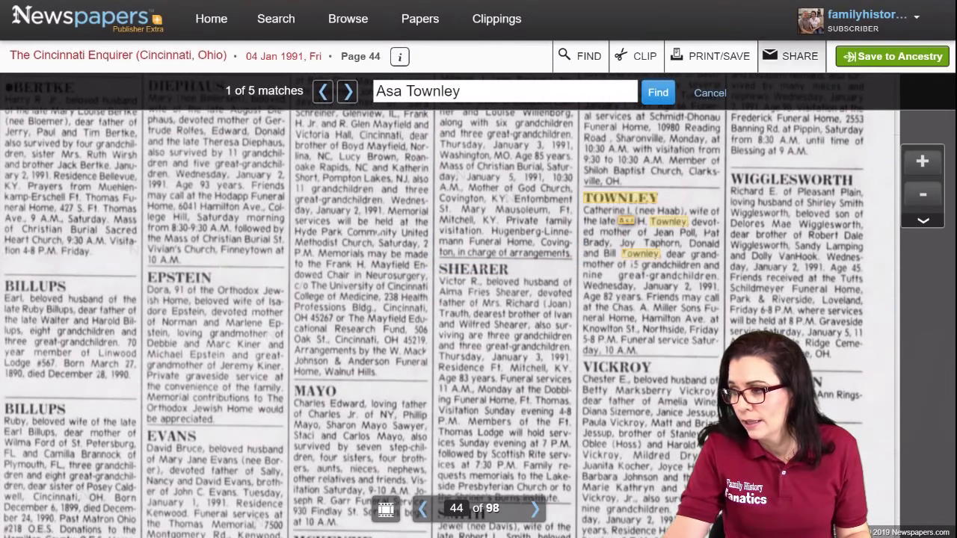
pyautogui.hotkey('ctrl', '+')
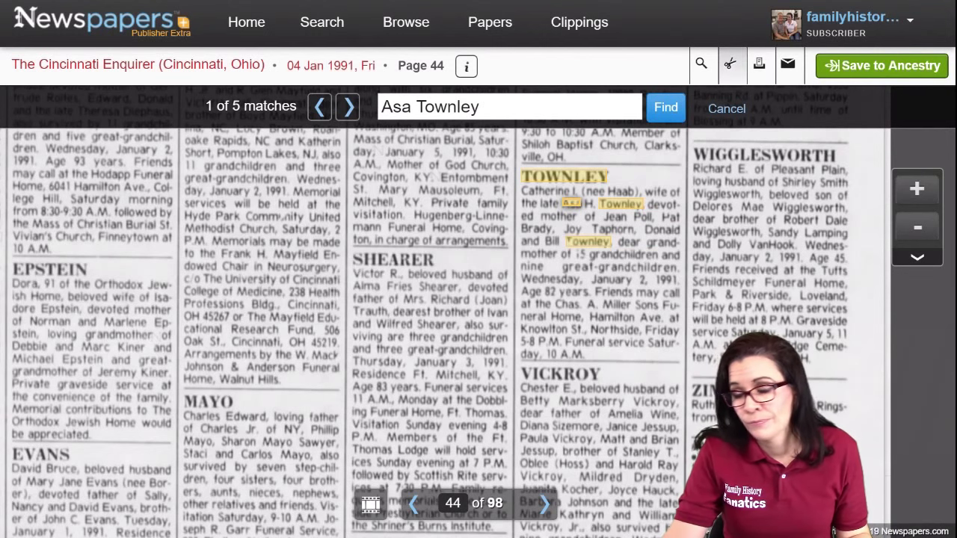
# Clip the TOWNLEY obituary, paste in a title, and begin saving the clipping to Ancestry.
pyautogui.click(729, 63)
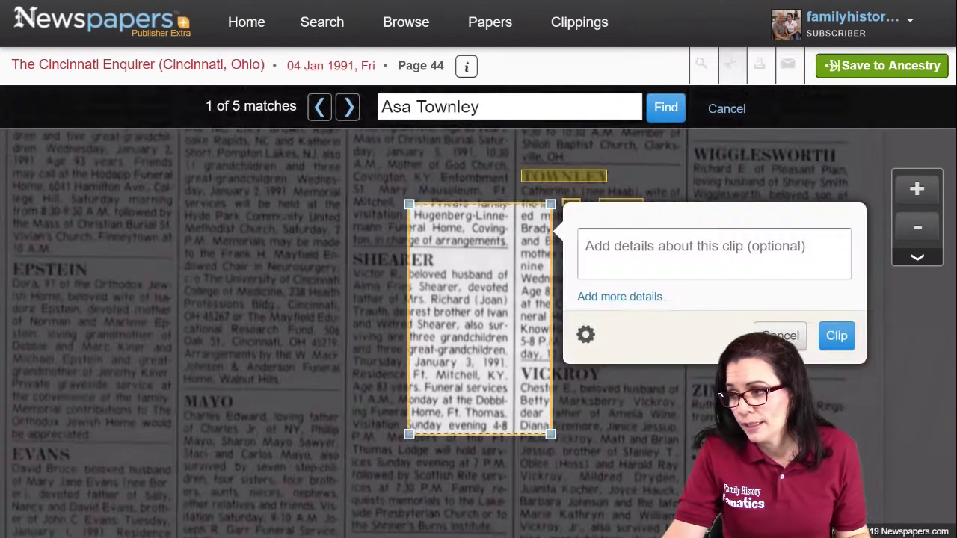
pyautogui.moveTo(512, 165); pyautogui.dragTo(689, 364)
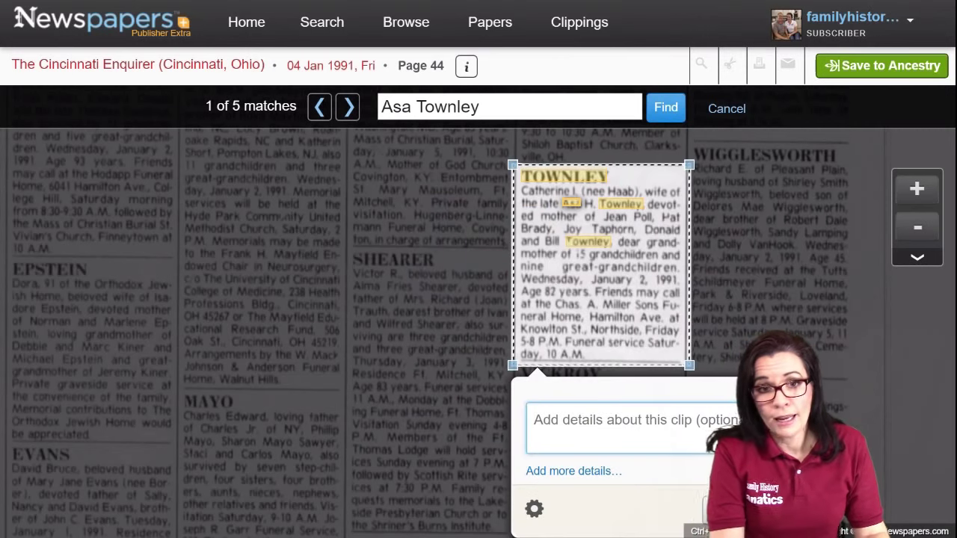
pyautogui.write('Obituary for Catherine Haab T')
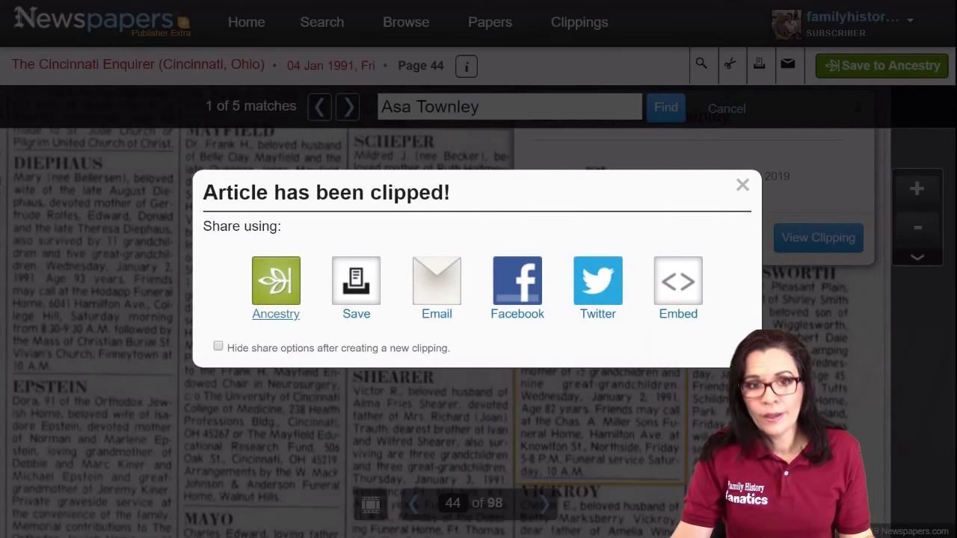
pyautogui.click(276, 287)
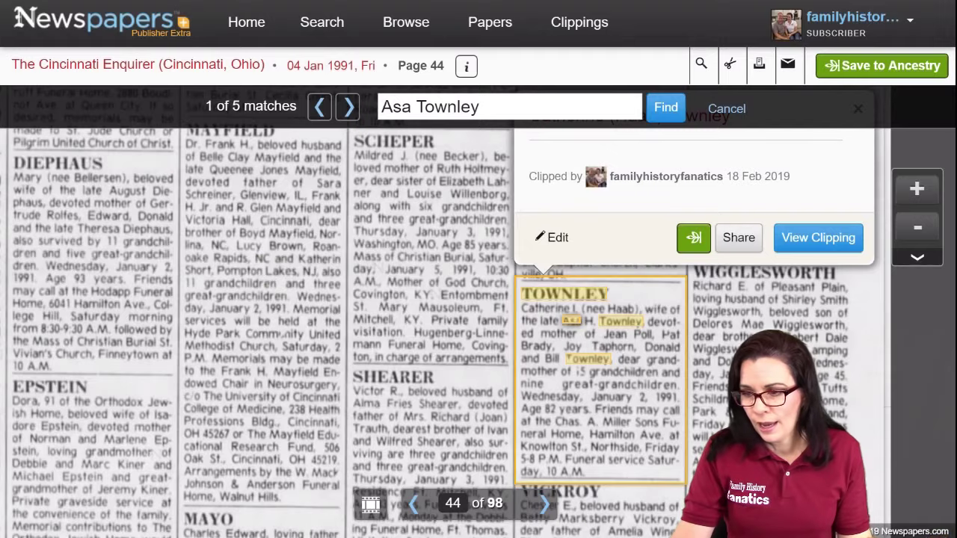
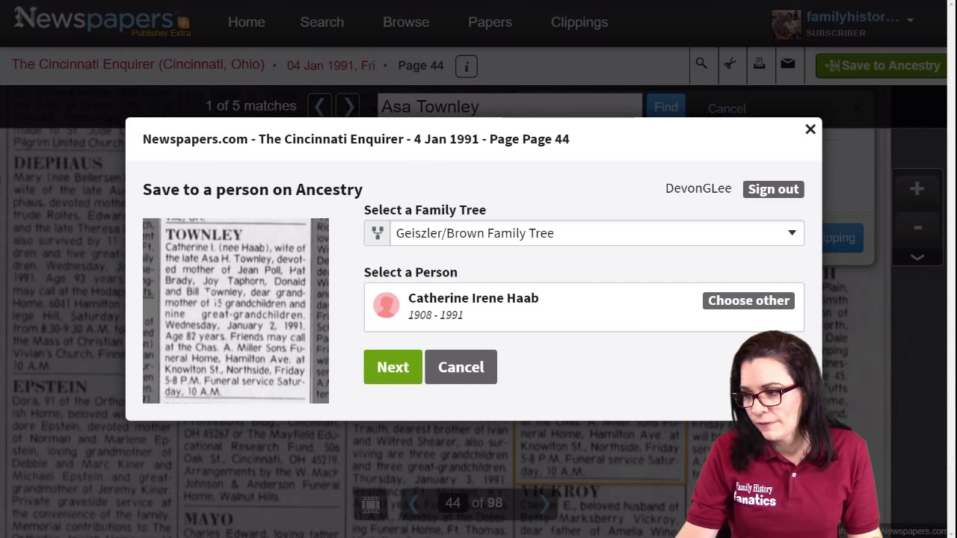
pyautogui.click(393, 367)
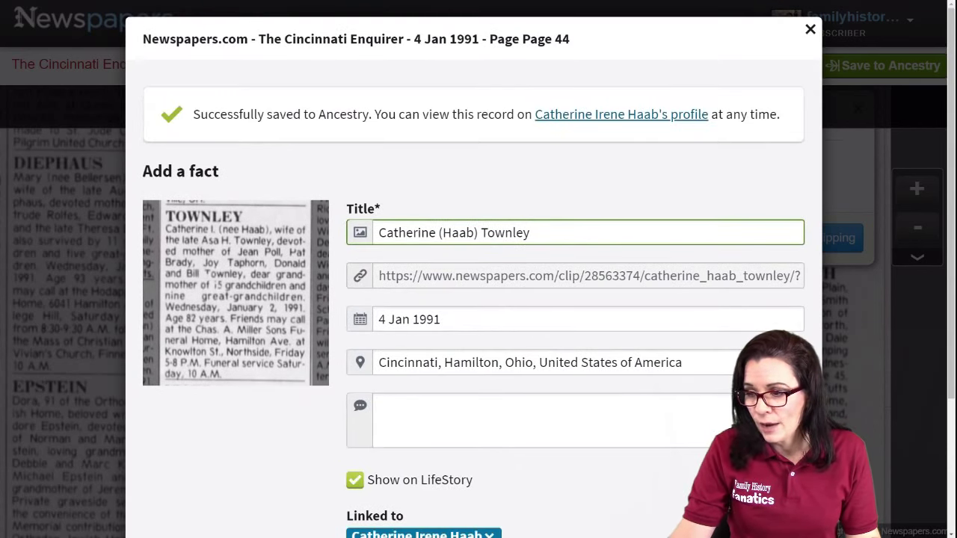
pyautogui.scroll(-3, 473, 269)
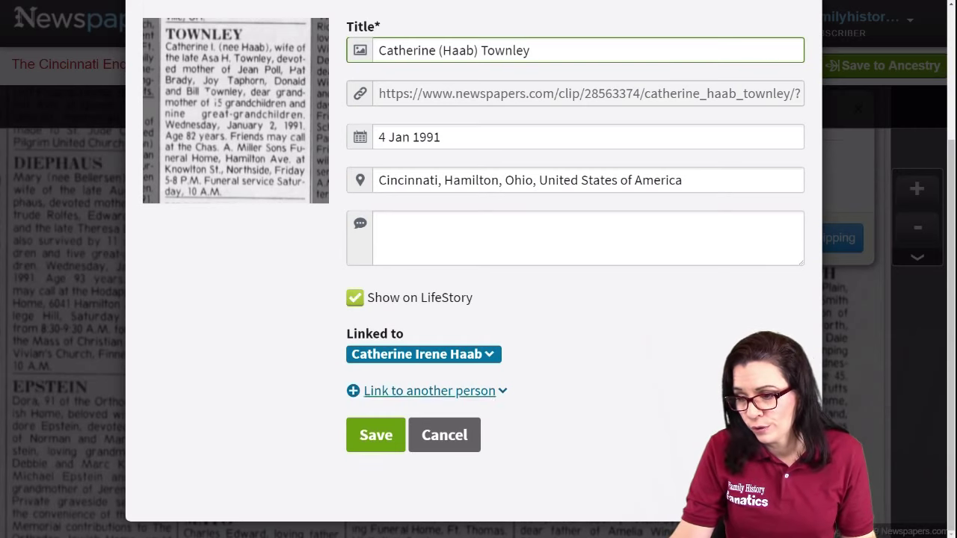
pyautogui.click(429, 390)
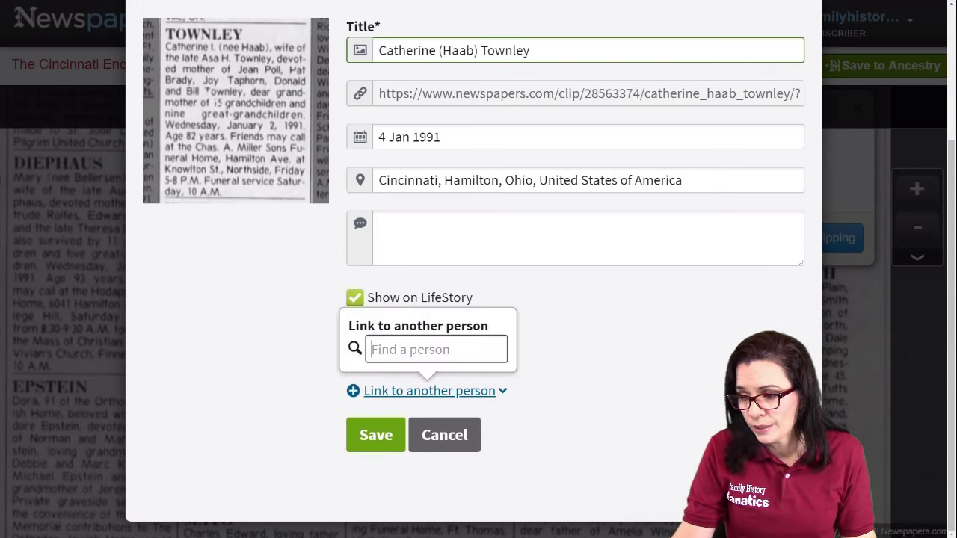
pyautogui.write('As')
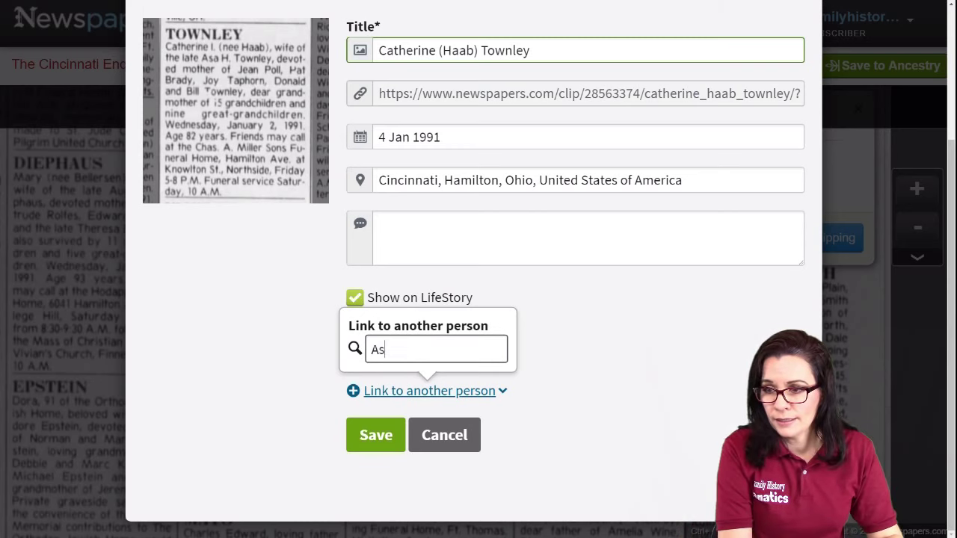
pyautogui.write('a h')
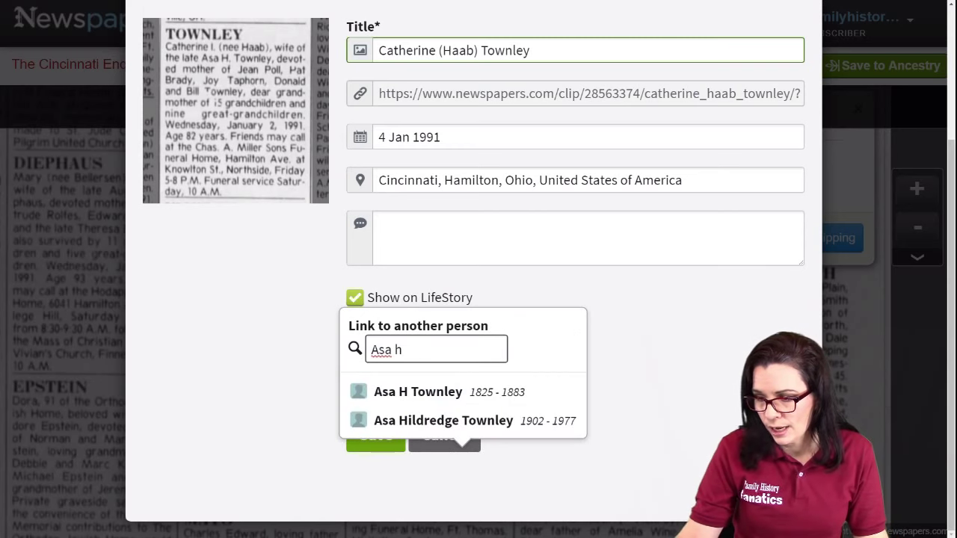
pyautogui.click(443, 420)
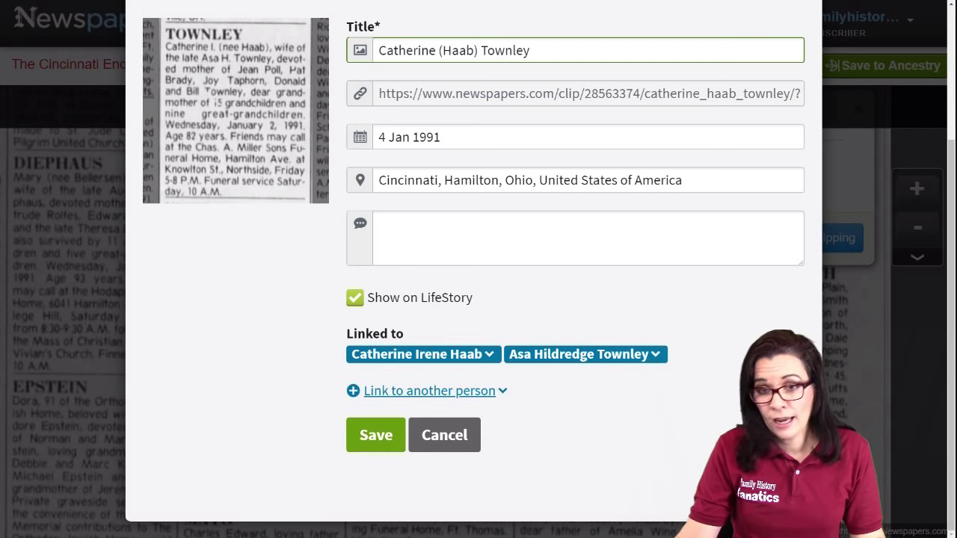
pyautogui.click(430, 390)
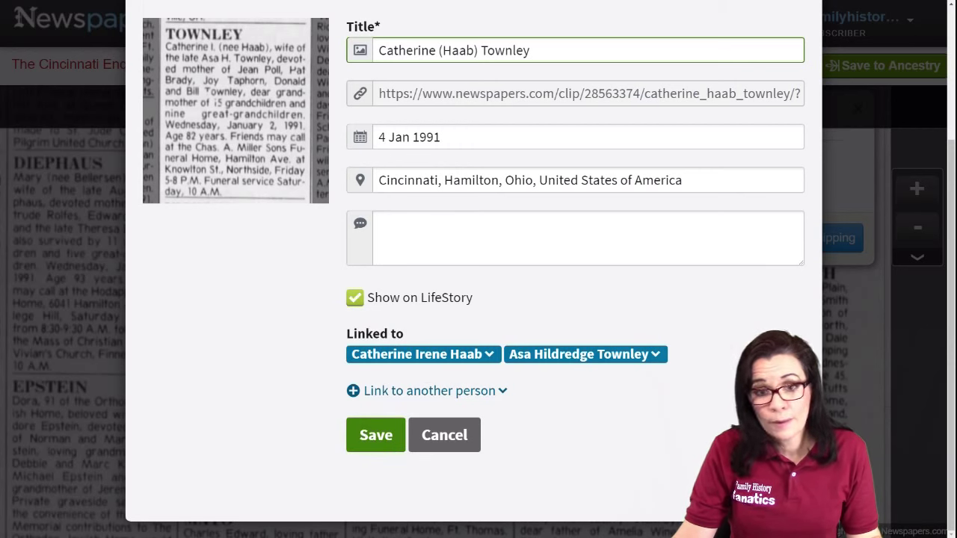
pyautogui.click(375, 434)
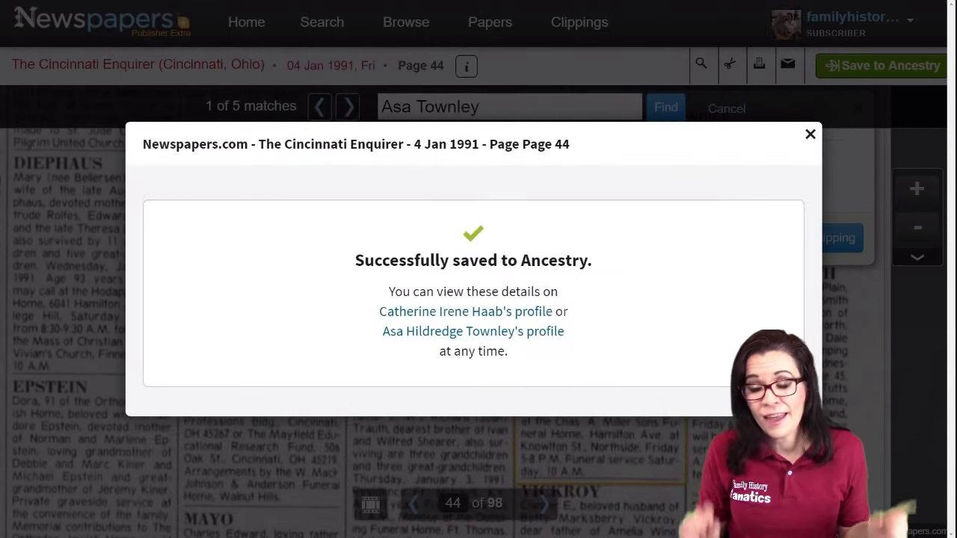